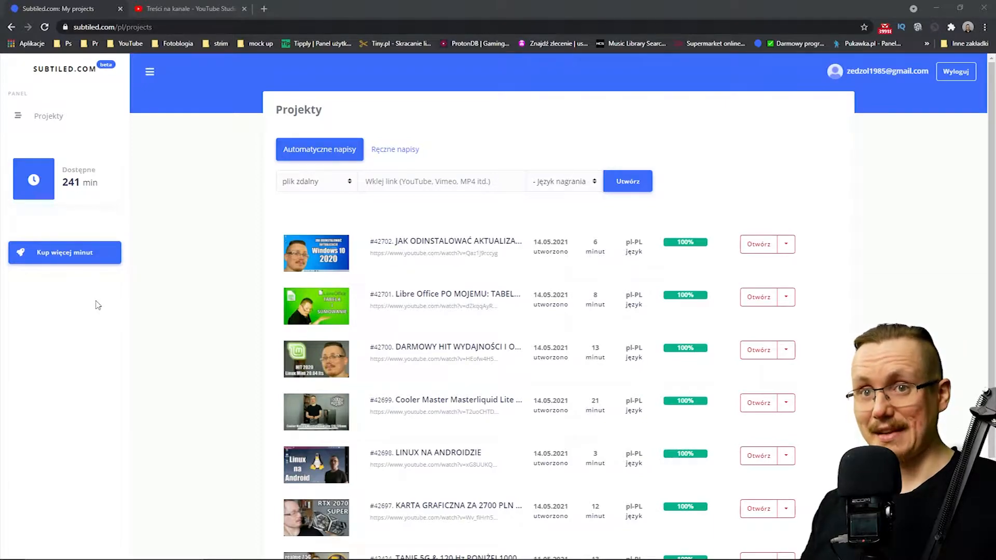
pyautogui.scroll(-2, 539, 275)
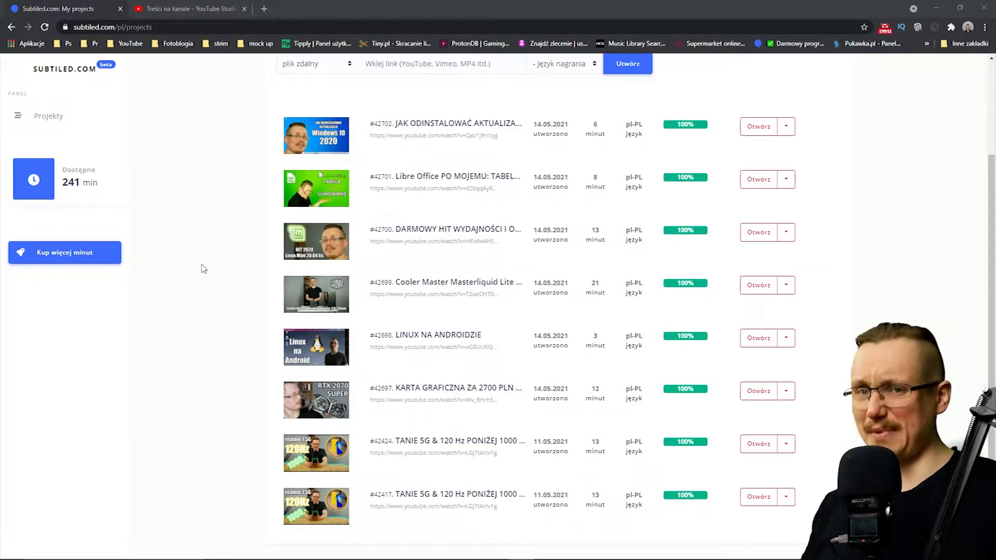
pyautogui.scroll(3, 329, 276)
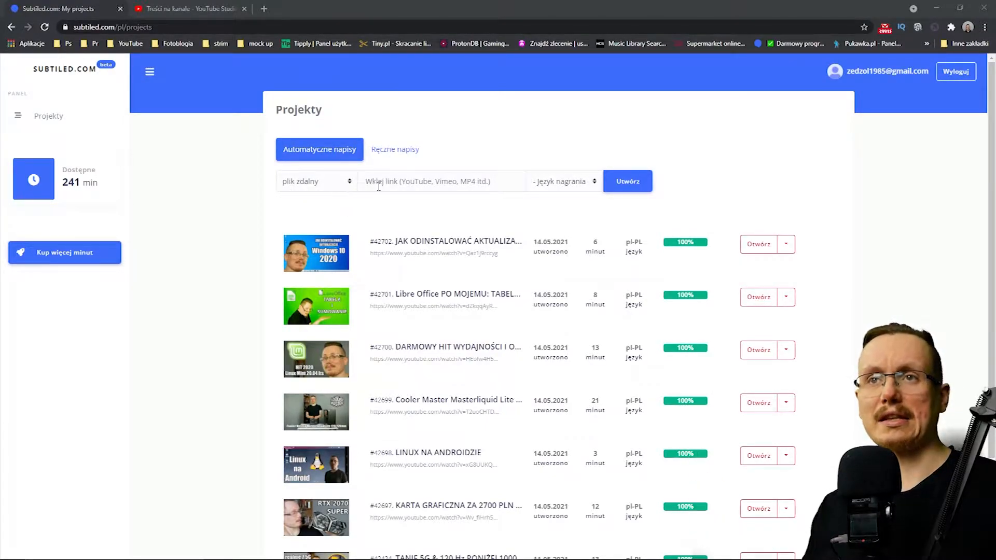
pyautogui.click(383, 182)
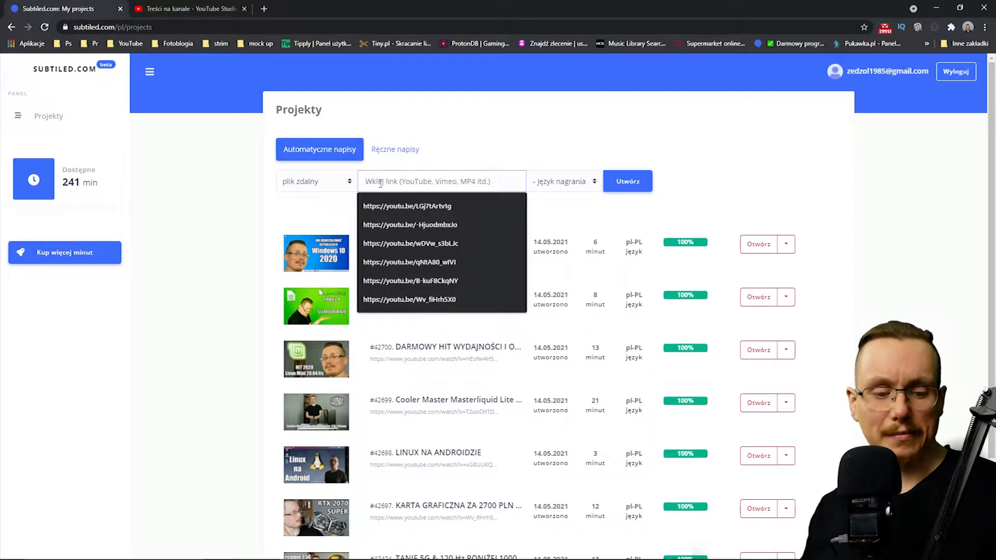
pyautogui.write('https://youtu.be/2Hox5chBOkI')
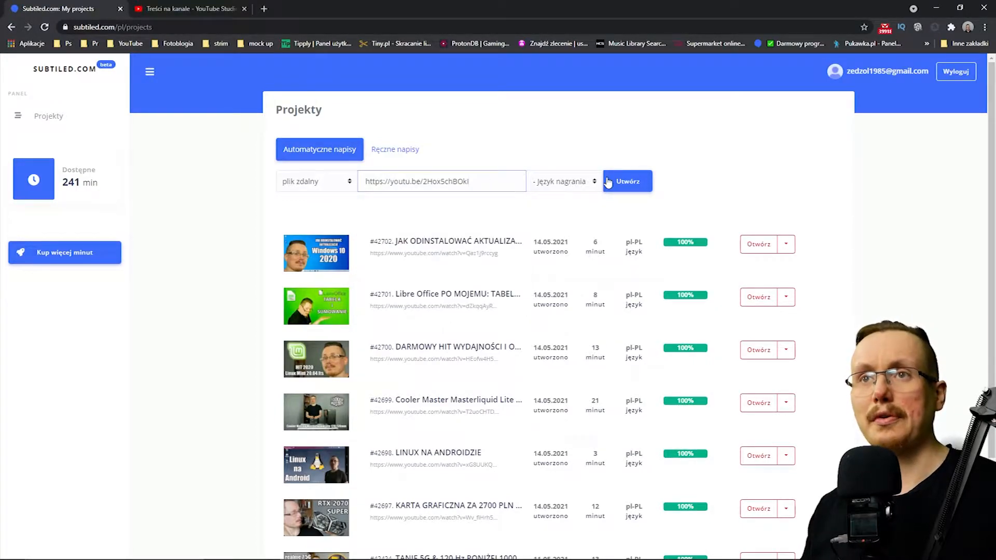
pyautogui.click(588, 182)
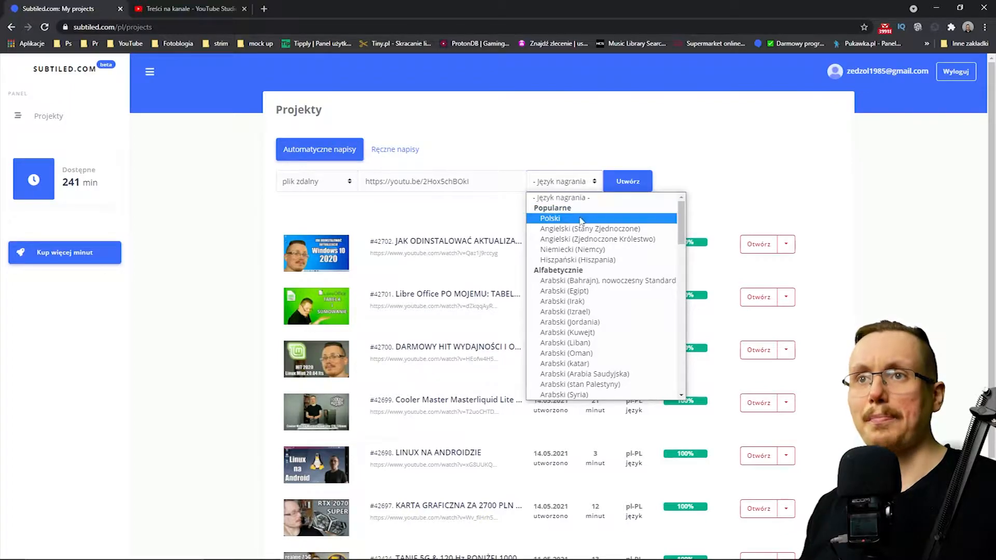
pyautogui.click(581, 221)
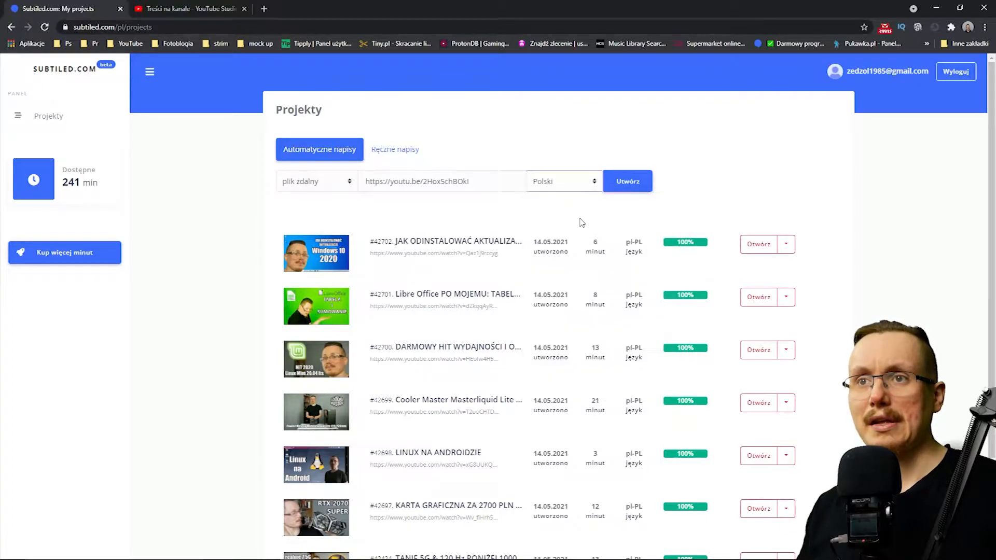
# Examine the full list of recording languages available for automatic subtitles, keeping Polski selected
pyautogui.click(580, 185)
pyautogui.scroll(-2, 625, 327)
pyautogui.scroll(-10, 625, 327)
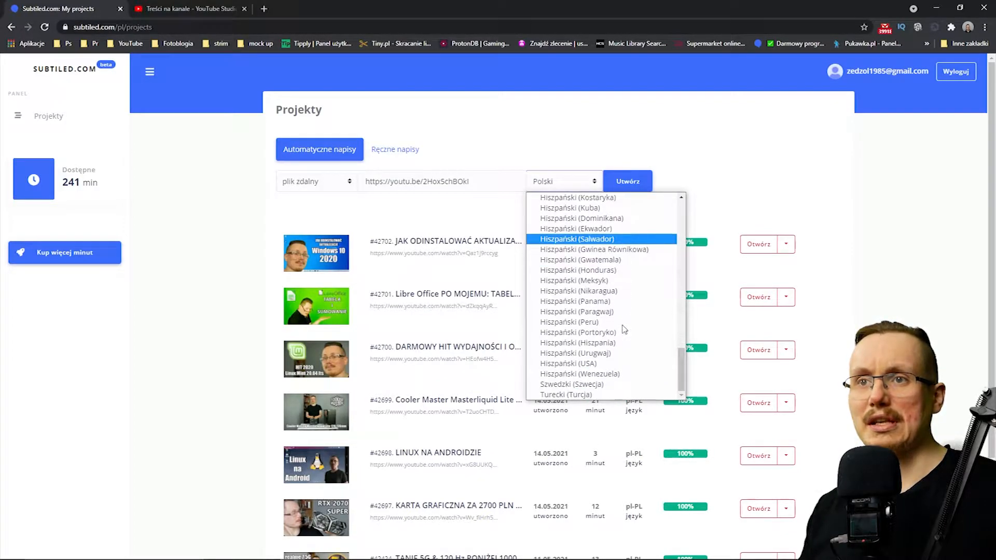
pyautogui.scroll(5, 624, 329)
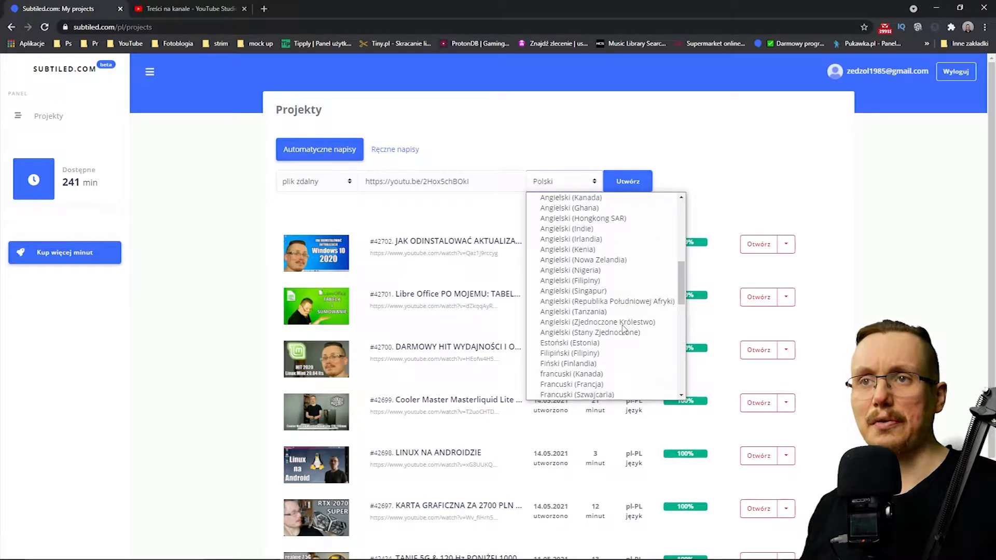
pyautogui.scroll(10, 624, 328)
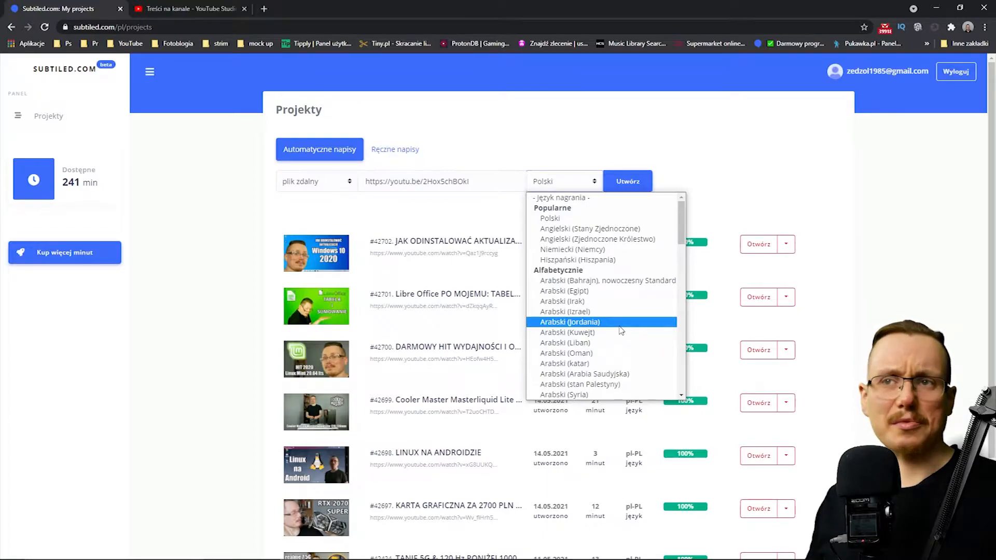
pyautogui.scroll(-10, 621, 330)
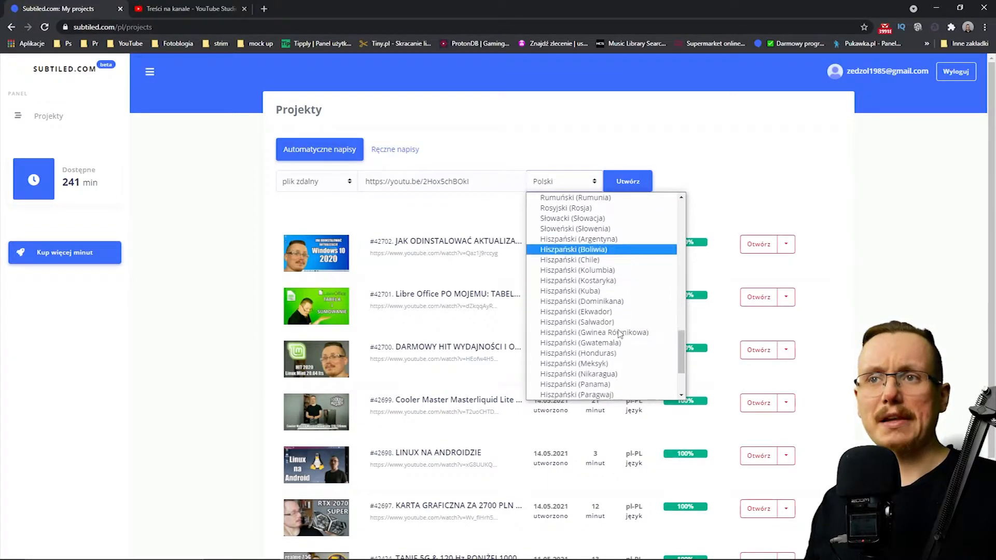
pyautogui.scroll(5, 620, 335)
pyautogui.scroll(6, 620, 335)
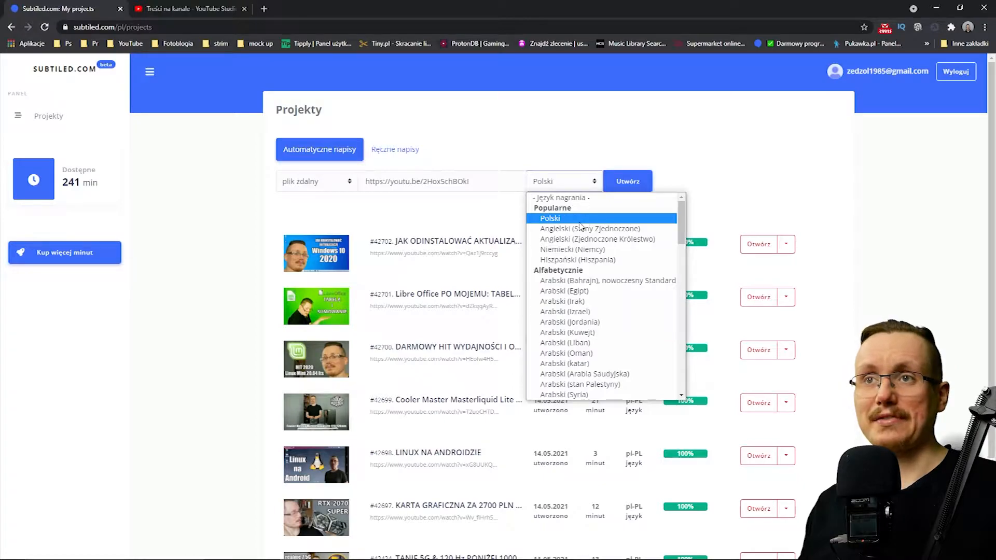
pyautogui.click(583, 218)
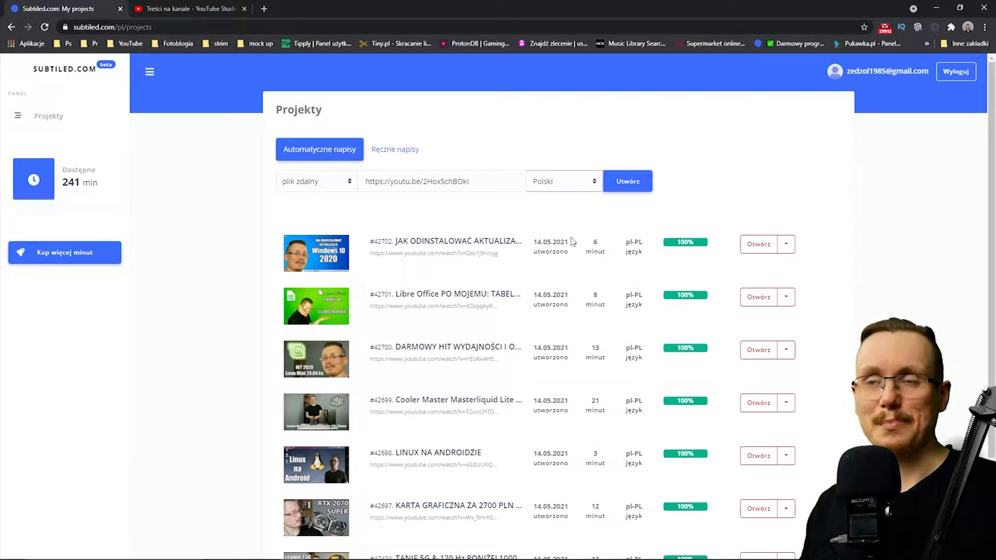
# Choose Polski as the recording language and create the automatic subtitle project from the entered link
pyautogui.click(588, 188)
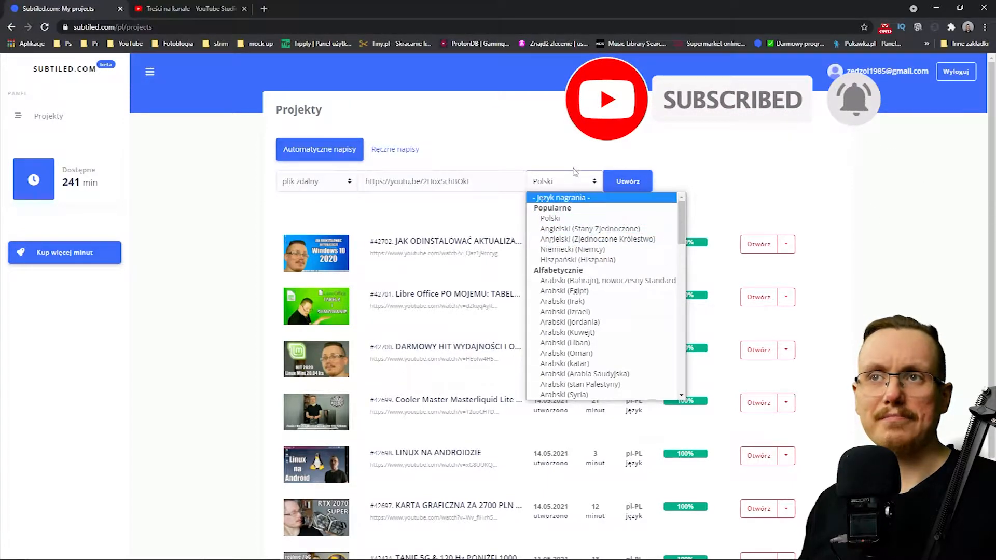
pyautogui.click(560, 218)
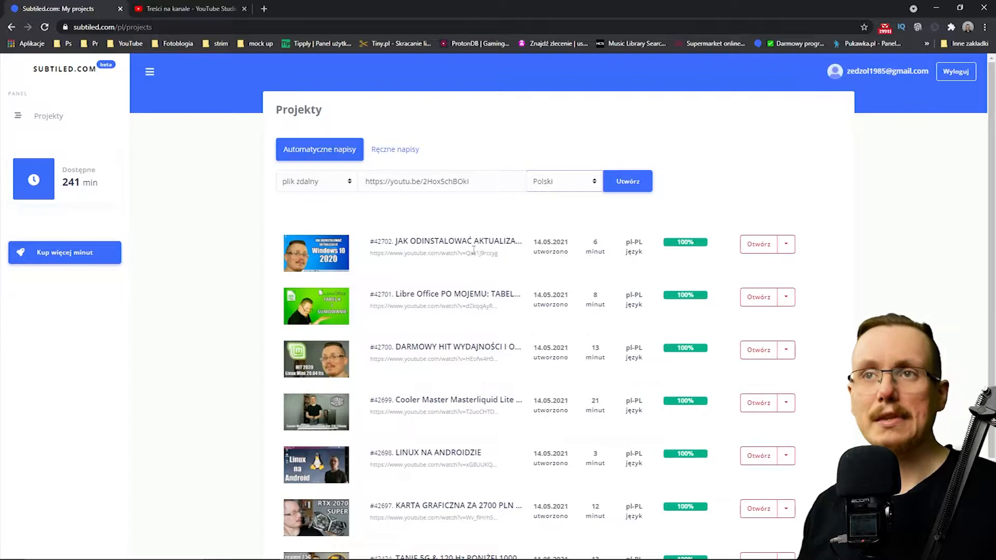
pyautogui.click(621, 190)
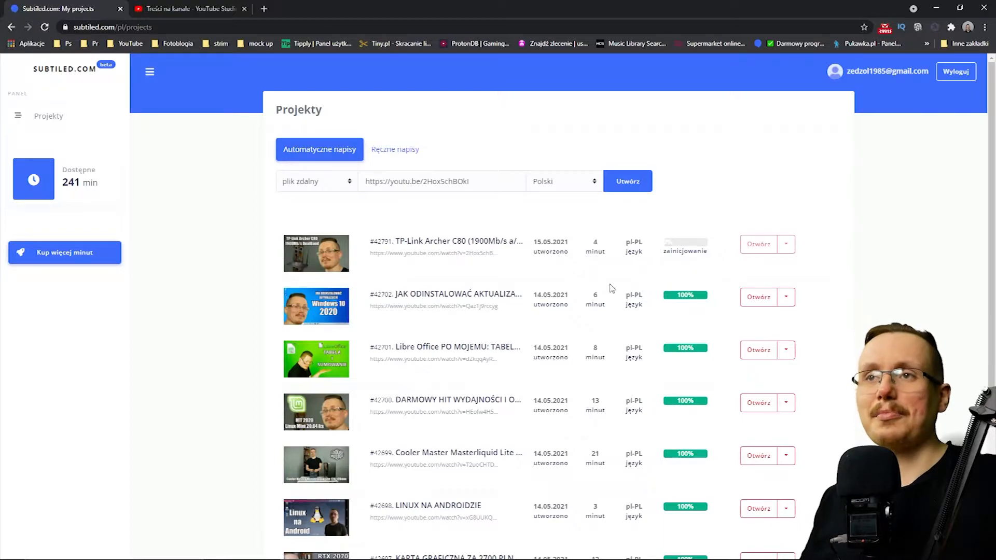
# Switch to YouTube Studio and view the subtitles page of the Linux Mint 20.04 video
pyautogui.click(168, 9)
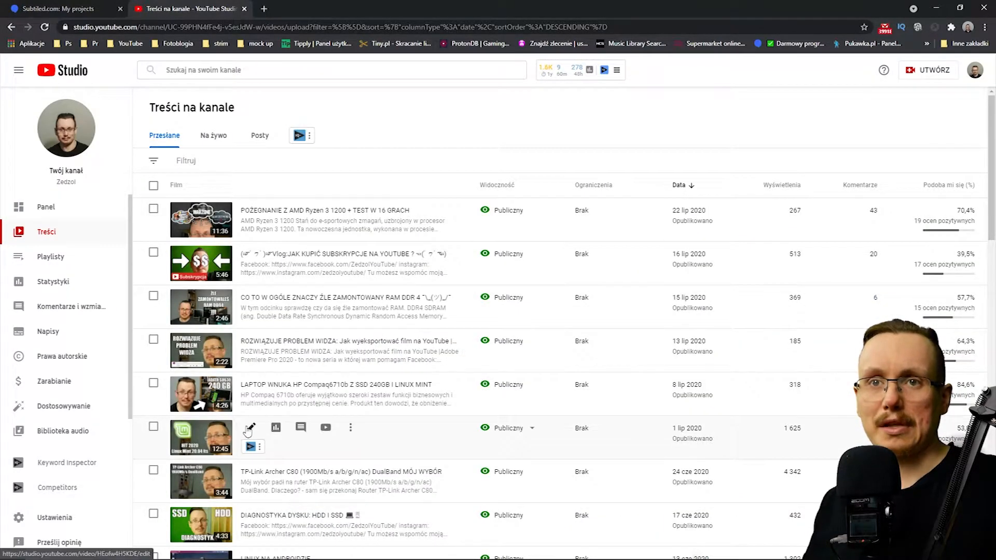
pyautogui.click(251, 427)
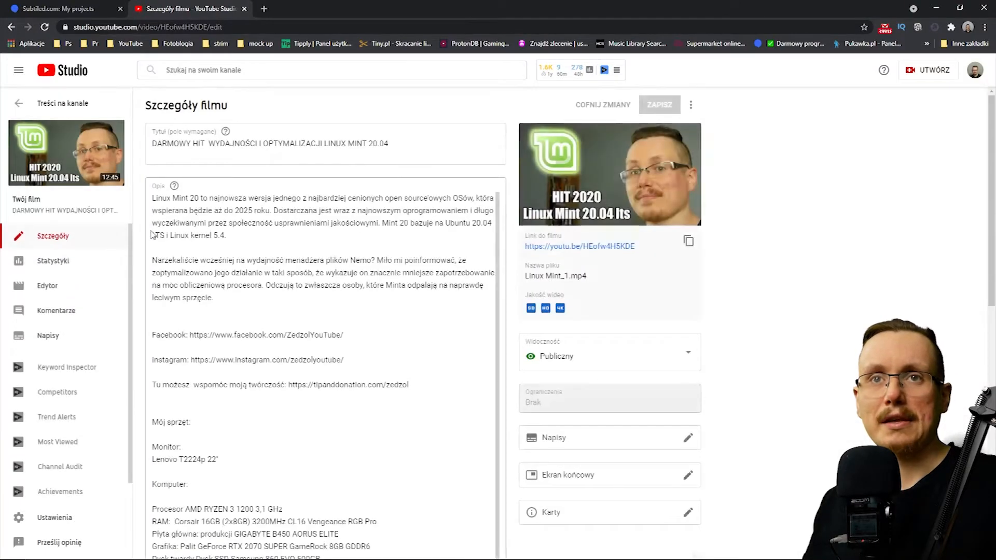
pyautogui.click(50, 337)
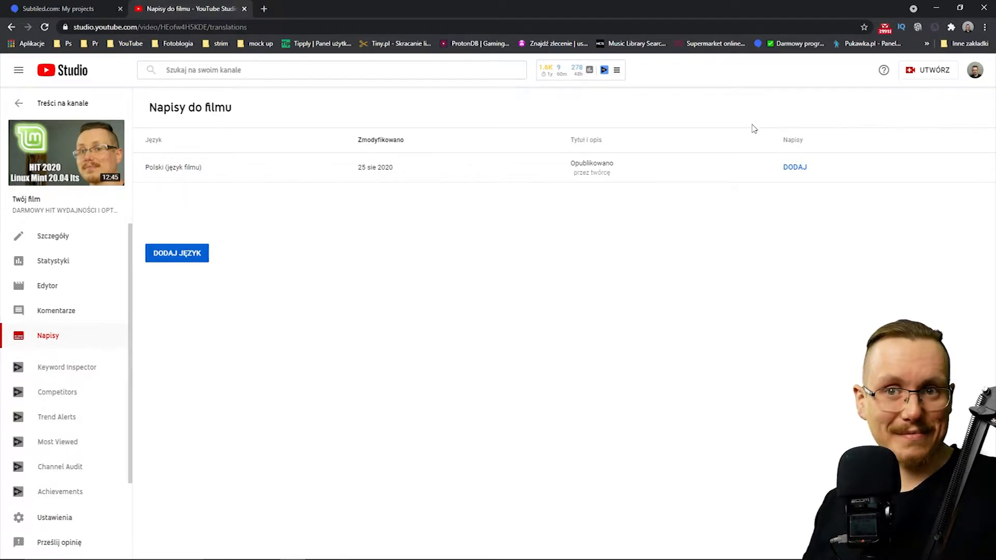
# Switch back to Subtiled.com, open the TP-Link Archer C80 project and delete its opening "sn fill." subtitle
pyautogui.click(65, 10)
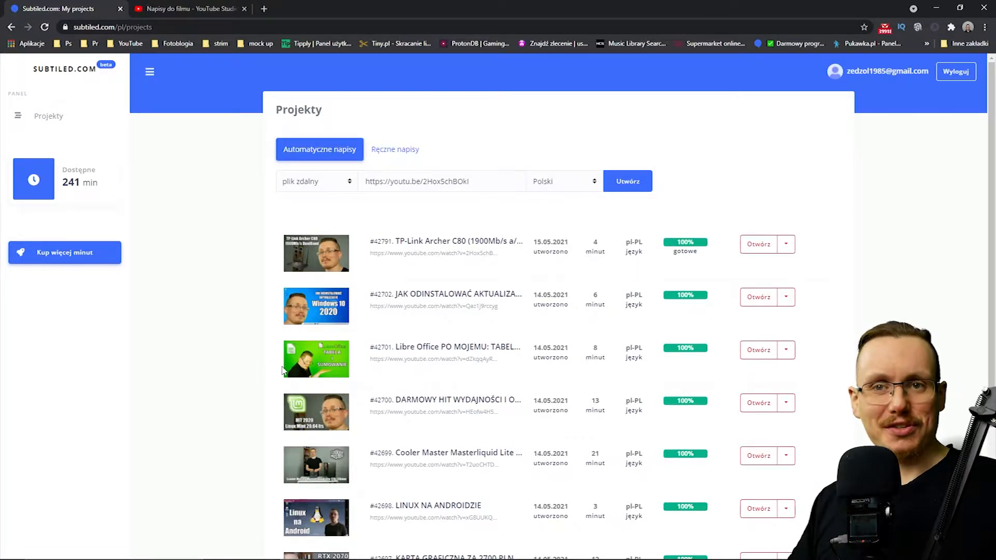
pyautogui.click(756, 250)
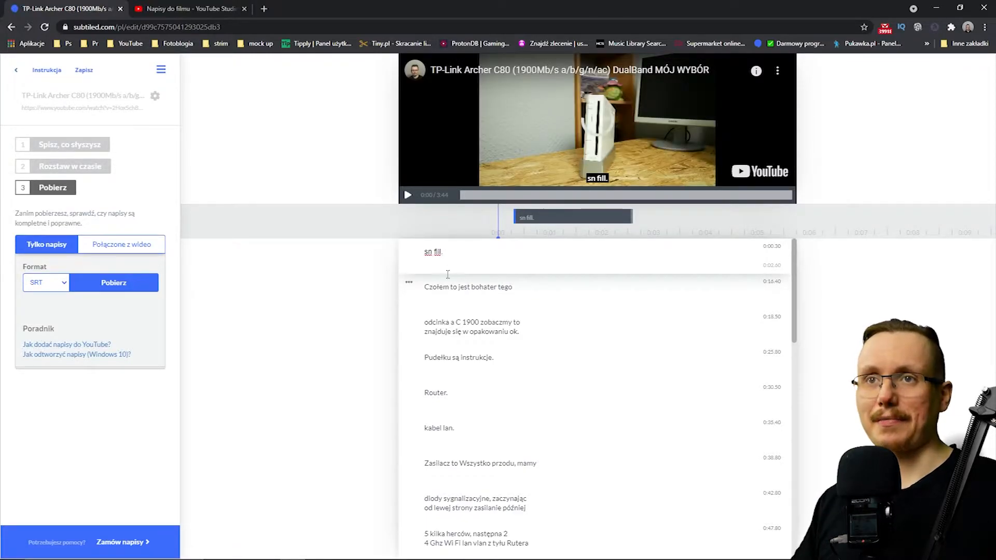
pyautogui.click(404, 252)
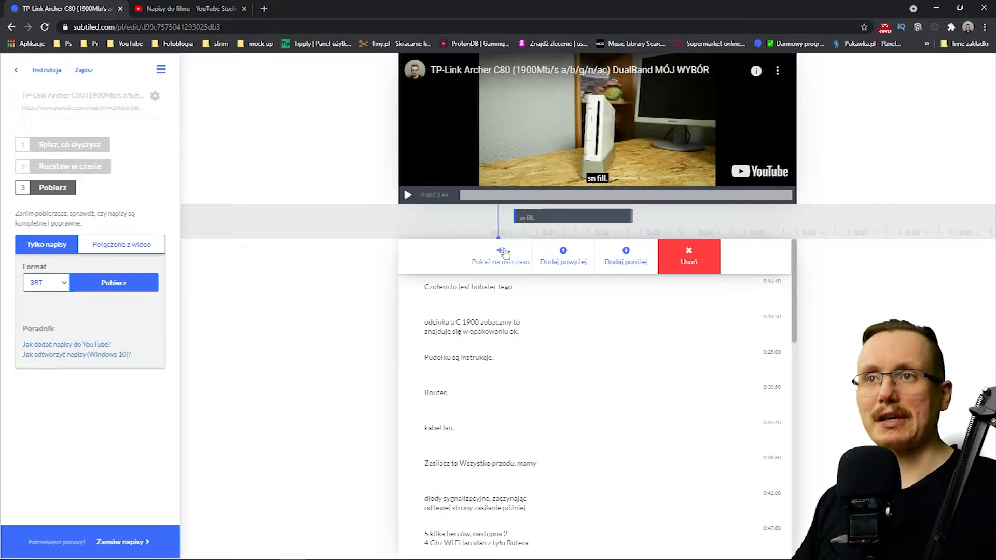
pyautogui.click(689, 259)
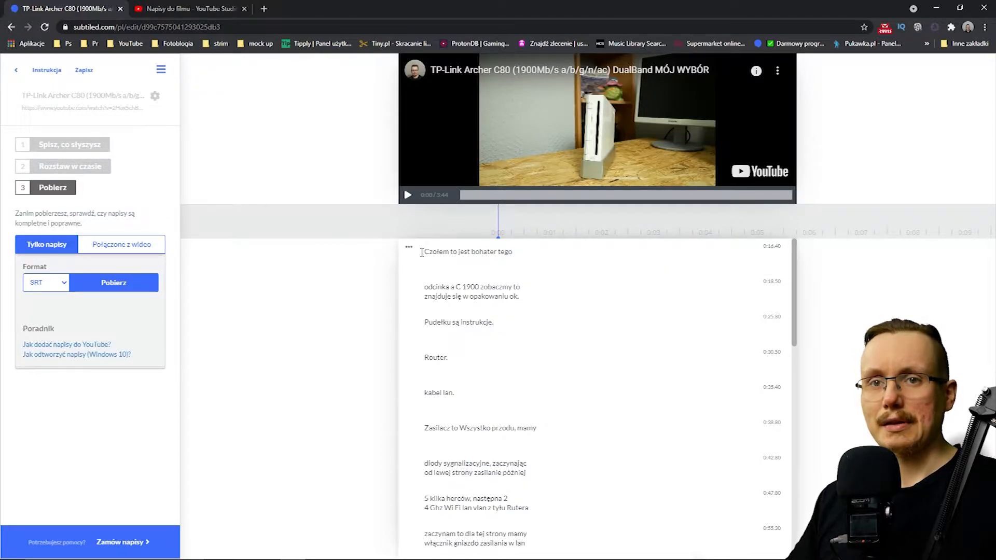
# Review the generated subtitle lines one after another from the opening line to the router's main features
pyautogui.scroll(-2, 478, 296)
pyautogui.scroll(2, 478, 297)
pyautogui.click(457, 249)
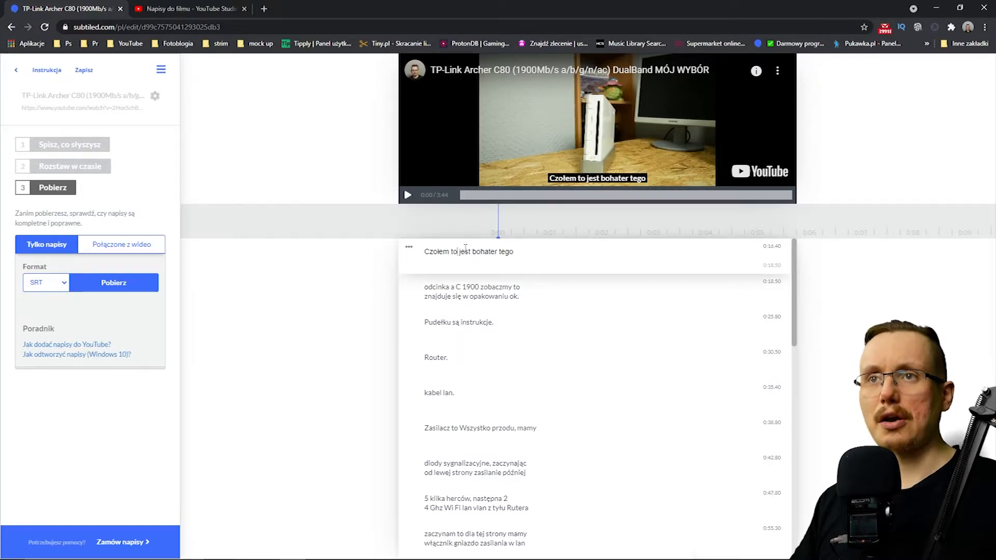
pyautogui.click(469, 291)
pyautogui.click(449, 322)
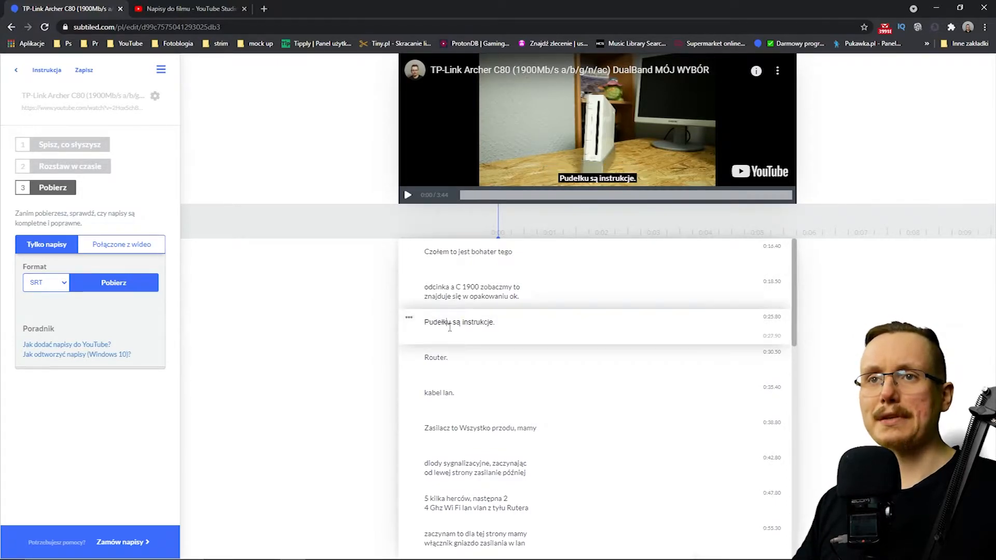
pyautogui.click(450, 355)
pyautogui.click(450, 390)
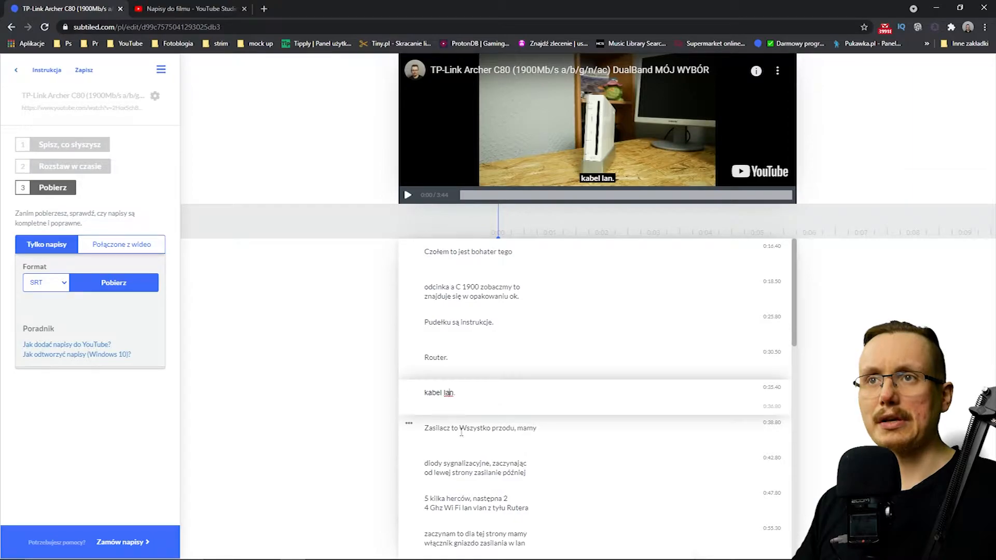
pyautogui.click(456, 435)
pyautogui.click(452, 466)
pyautogui.click(465, 500)
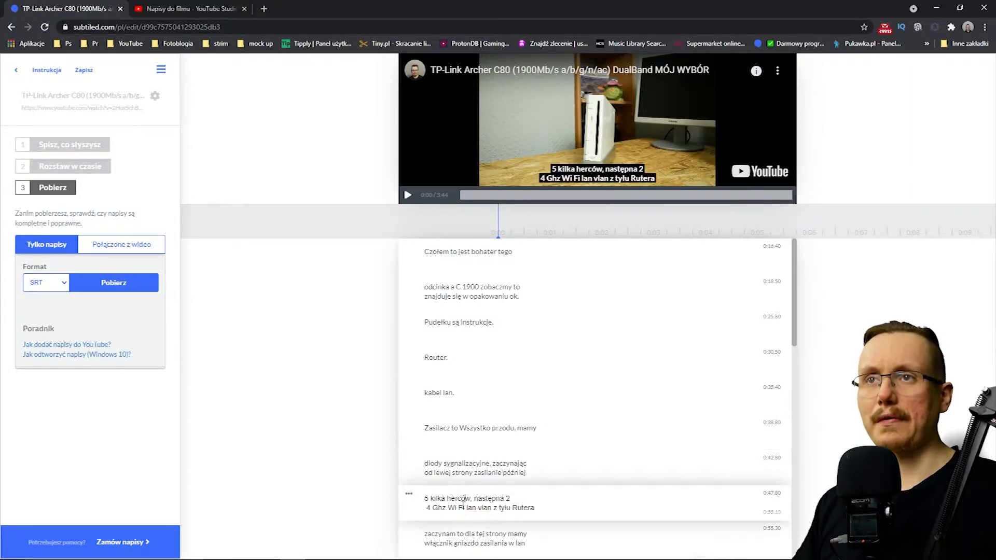
pyautogui.click(465, 535)
pyautogui.scroll(-6, 471, 434)
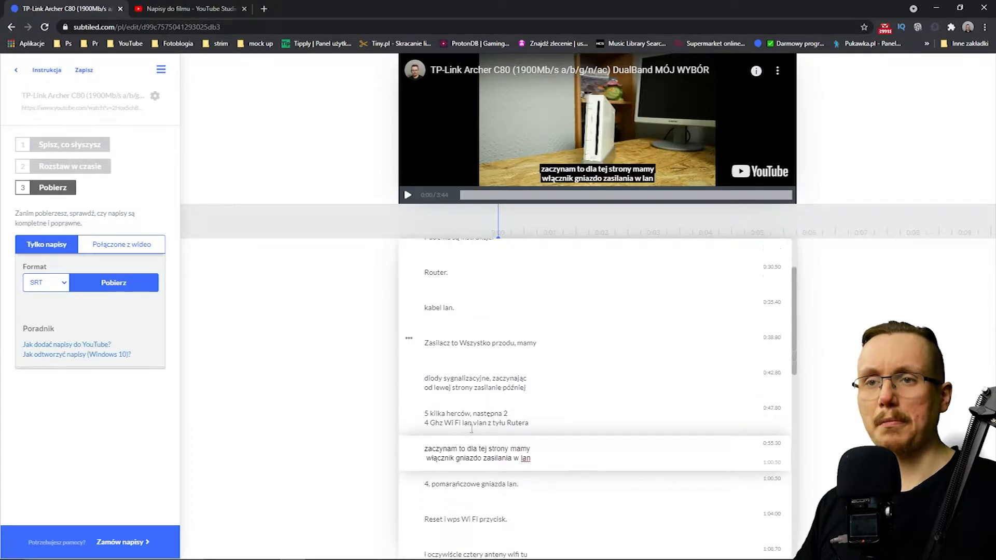
pyautogui.click(452, 364)
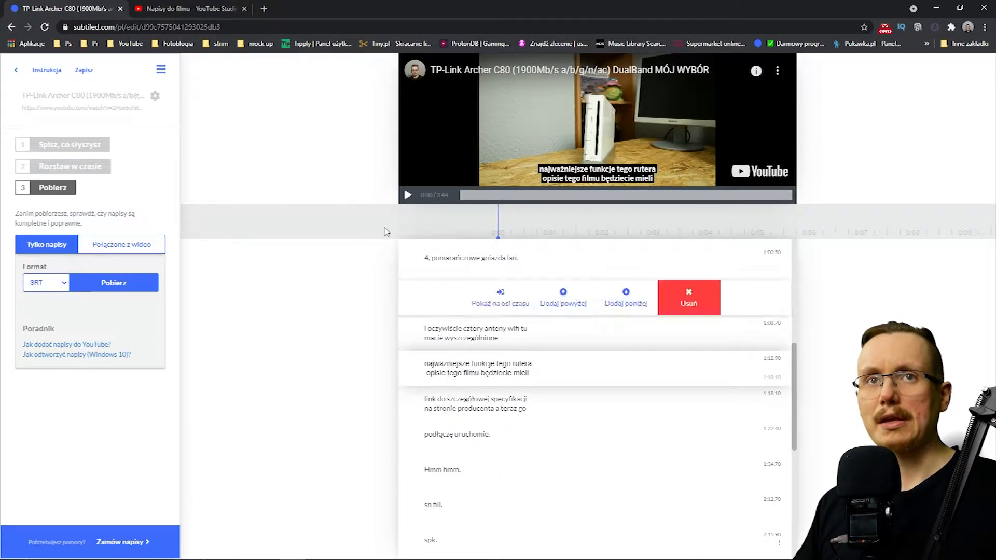
# View the instructions with the subtitle editor's keyboard shortcuts and close them
pyautogui.click(52, 70)
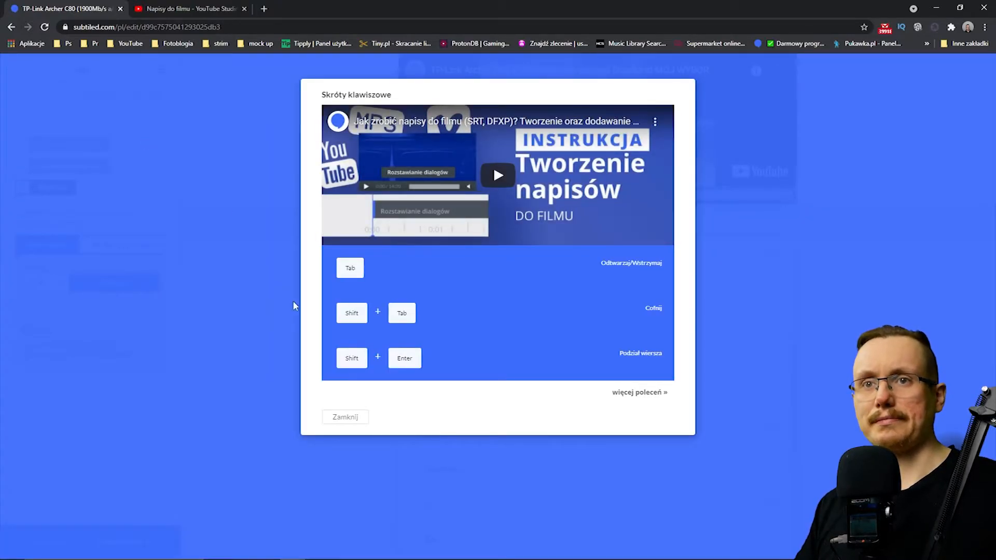
pyautogui.click(347, 418)
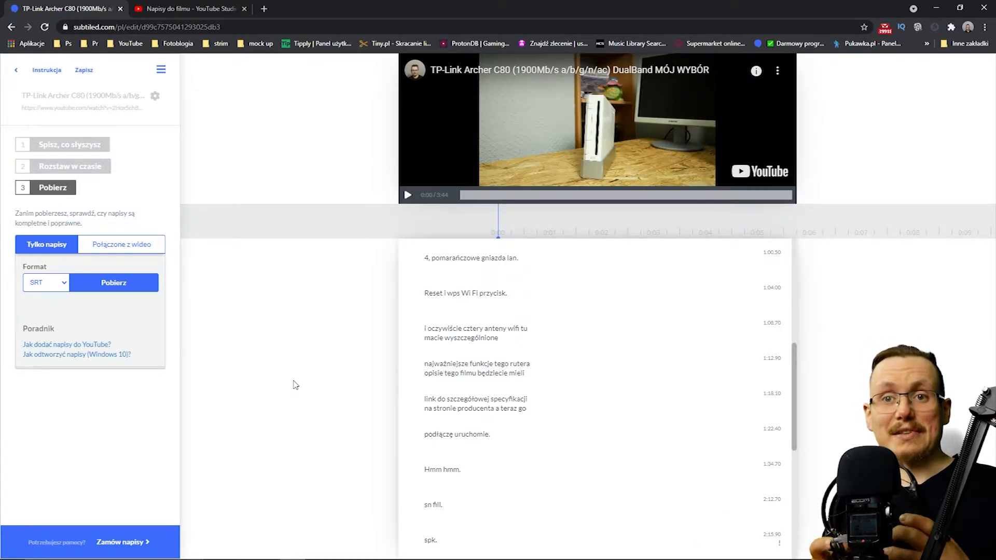
# Play the TP-Link Archer C80 video to check the opening subtitles against it, and pause playback
pyautogui.click(408, 194)
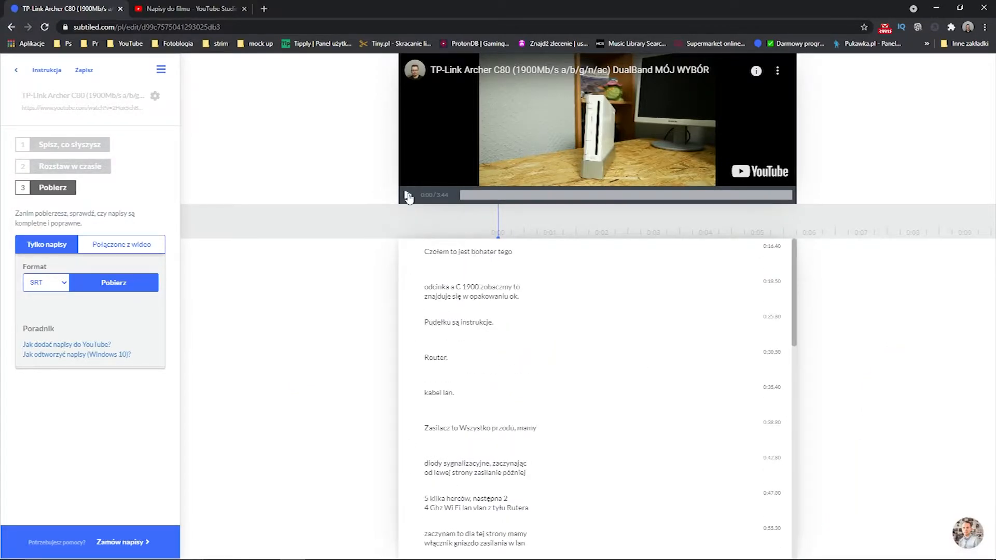
pyautogui.press('BackSpace')
pyautogui.click(409, 247)
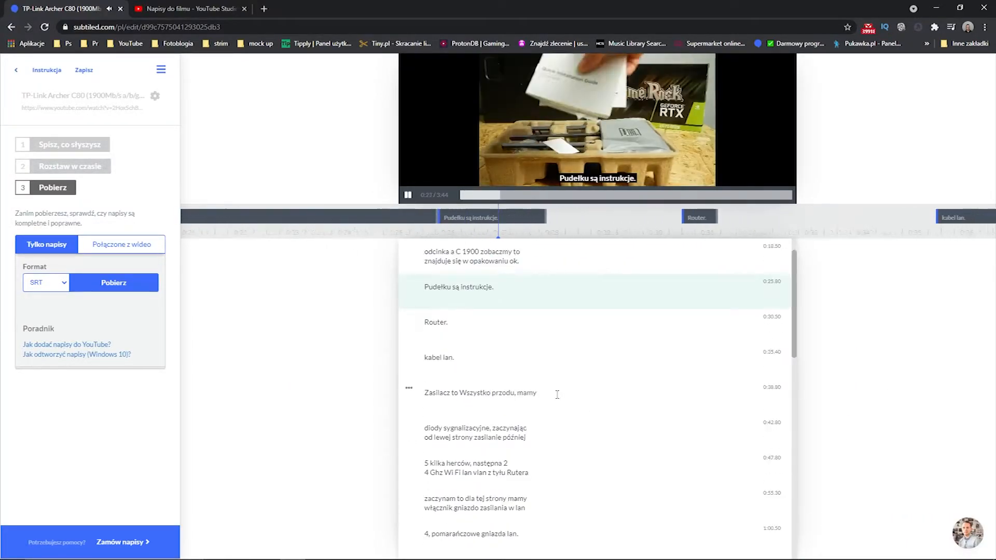
pyautogui.click(408, 195)
# Delete the faulty subtitles "Hmm hmm.", "sn fill.", "spk." and "Hmm." around the "Można sobie pobrać specjalną" line
pyautogui.scroll(-8, 438, 369)
pyautogui.click(438, 370)
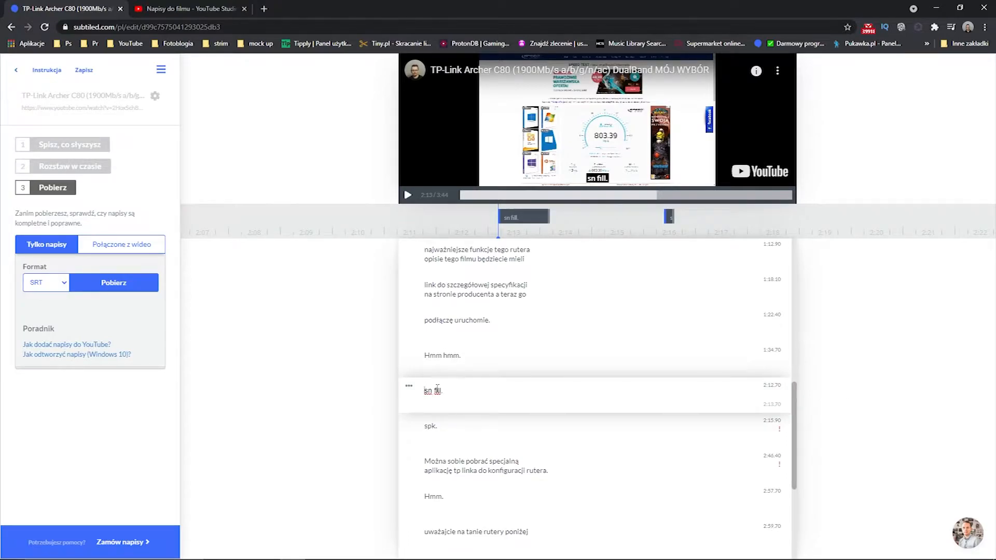
pyautogui.click(409, 386)
pyautogui.click(688, 395)
pyautogui.click(409, 351)
pyautogui.click(689, 360)
pyautogui.click(409, 386)
pyautogui.click(689, 395)
# Extend the "Można sobie pobrać specjalną" subtitle on the timeline to end just before 2:52 and save the project
pyautogui.click(469, 358)
pyautogui.scroll(-2, 469, 358)
pyautogui.moveTo(722, 214); pyautogui.dragTo(749, 213)
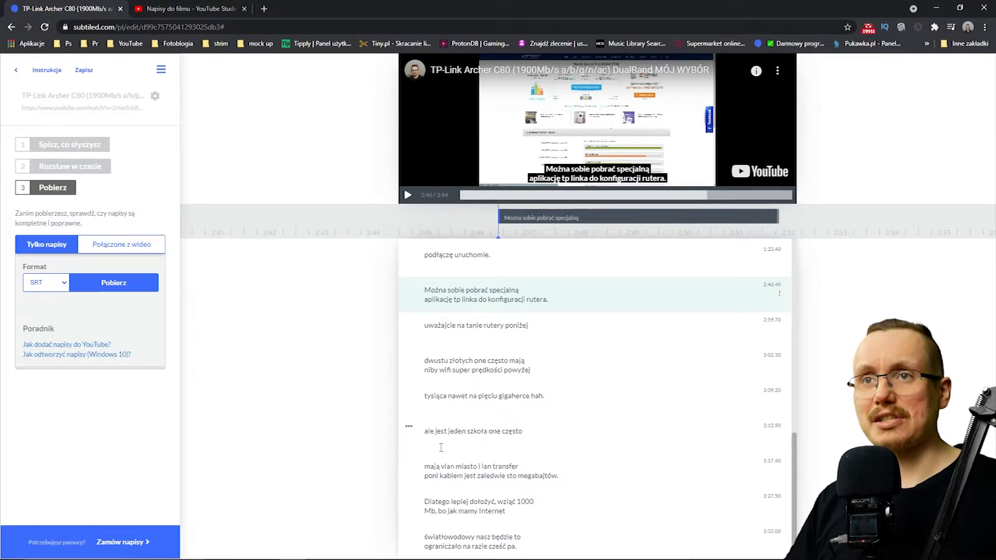
pyautogui.click(84, 71)
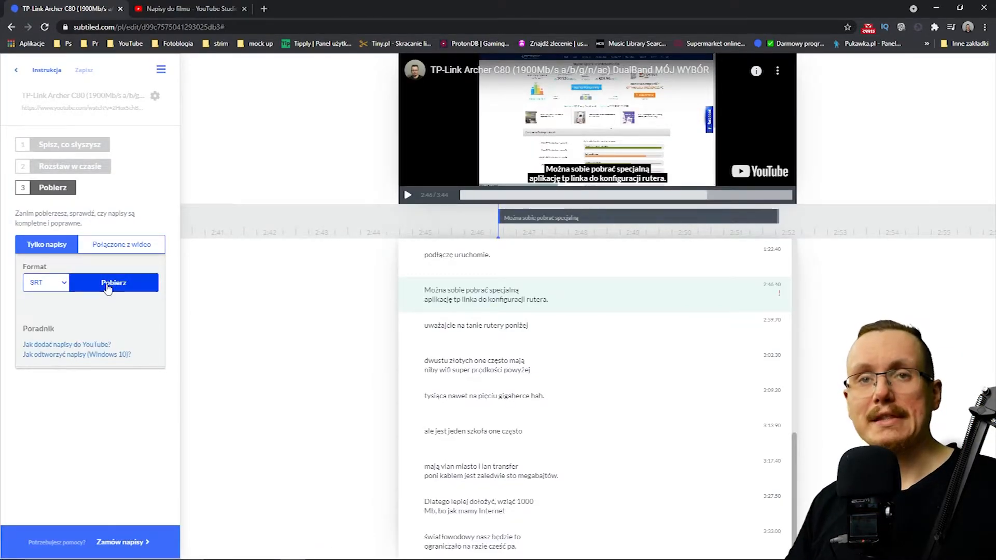
# Check the available subtitle formats, keep SRT, and download the subtitles without the video
pyautogui.click(62, 283)
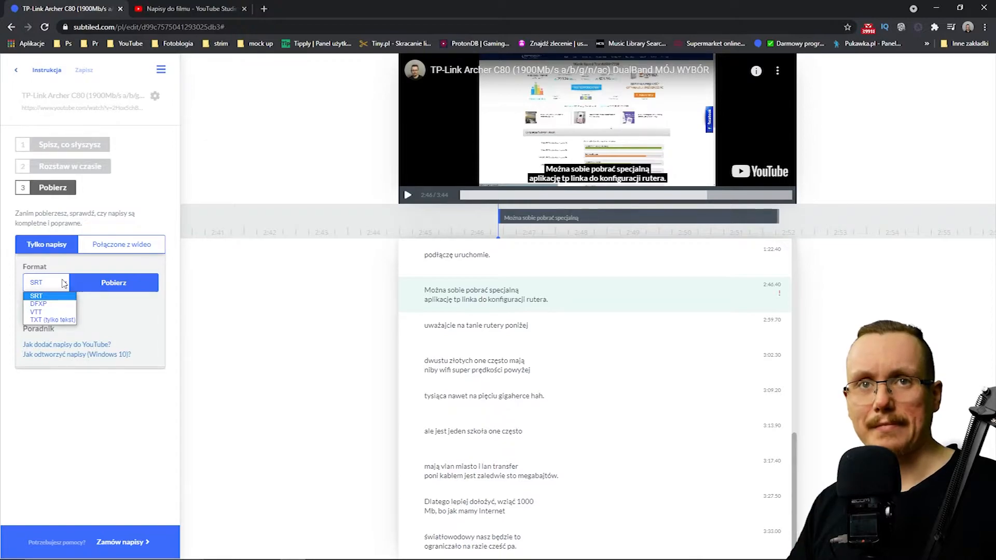
pyautogui.click(63, 283)
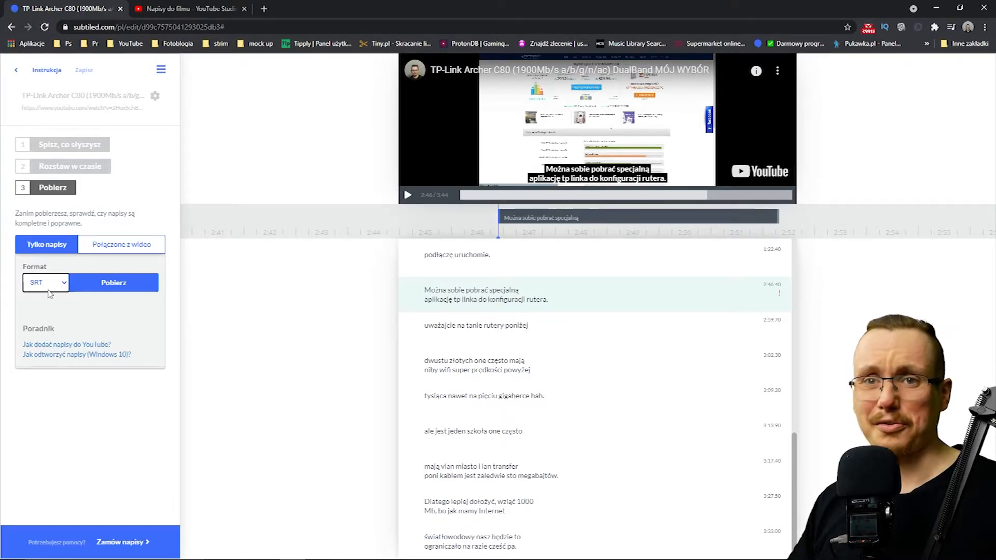
pyautogui.click(102, 289)
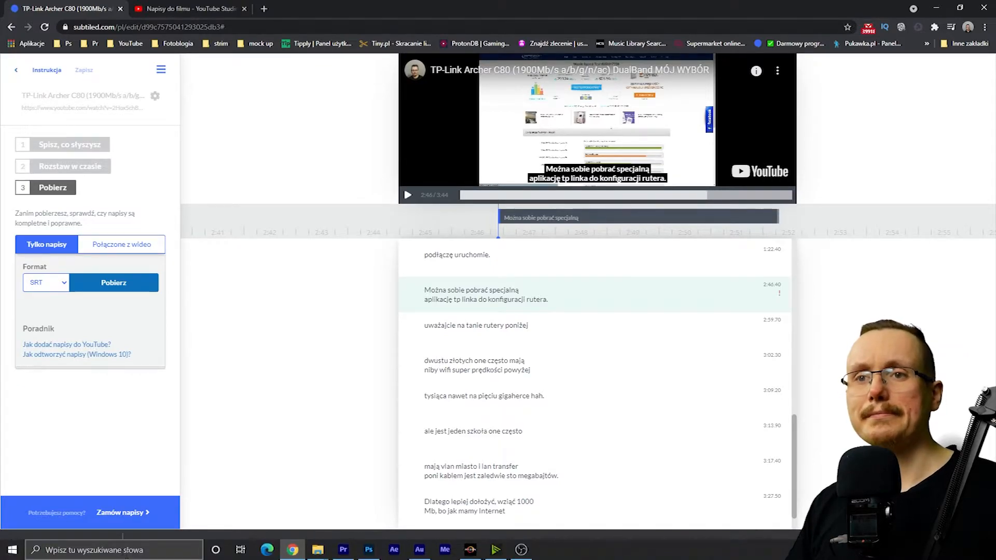
# Switch to YouTube Studio, upload the TP-Link Archer C80 SRT file with timecodes as the Linux Mint video's Polish subtitles, and publish them
pyautogui.click(158, 9)
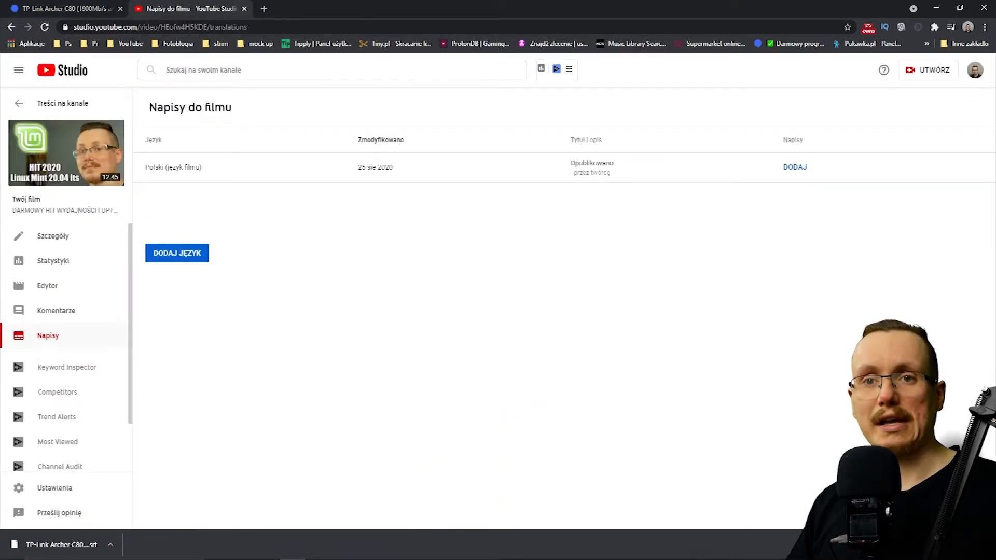
pyautogui.click(794, 168)
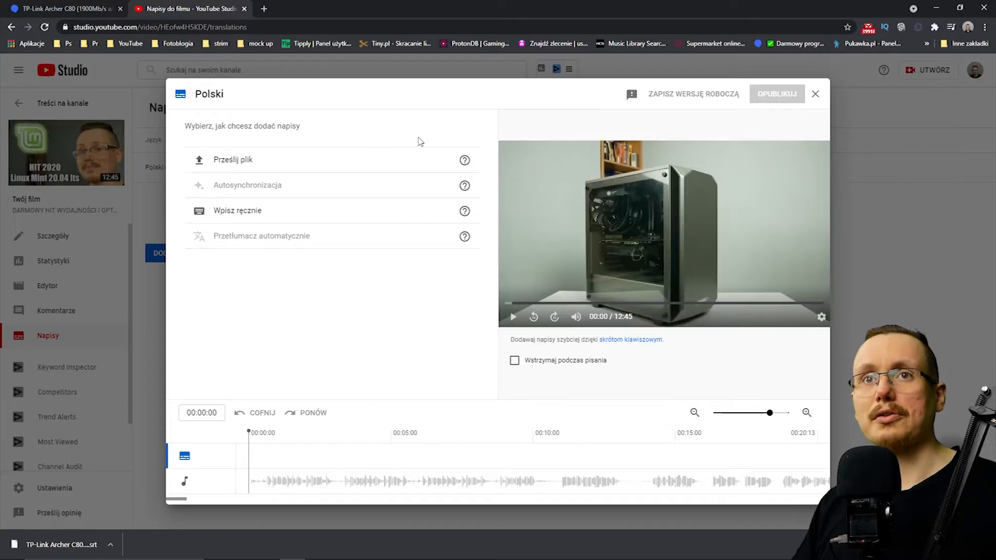
pyautogui.click(249, 167)
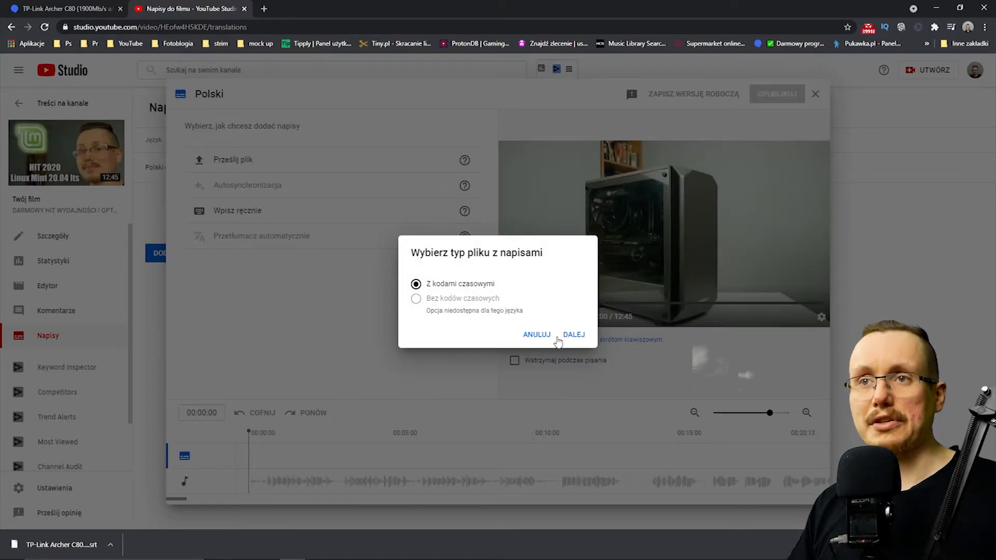
pyautogui.click(580, 337)
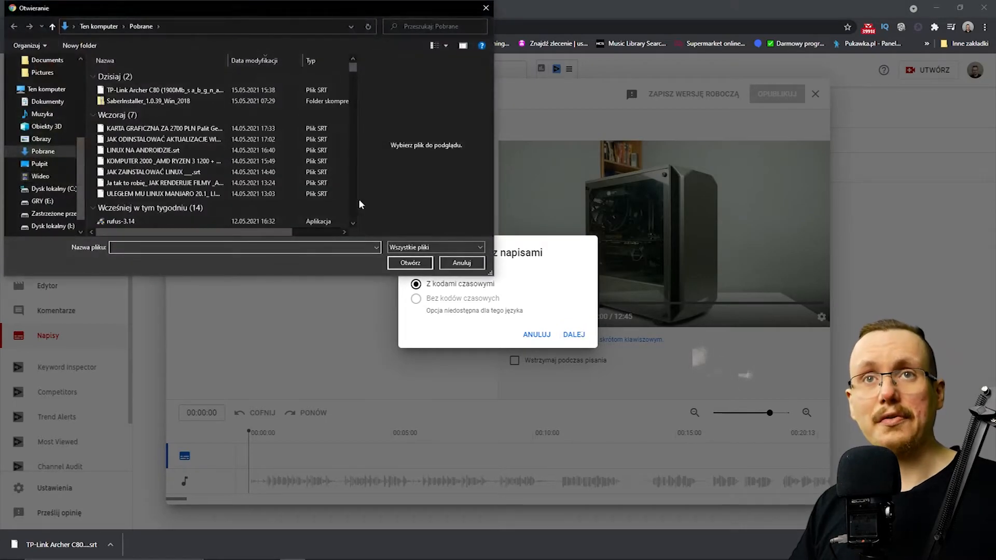
pyautogui.click(128, 91)
pyautogui.click(423, 263)
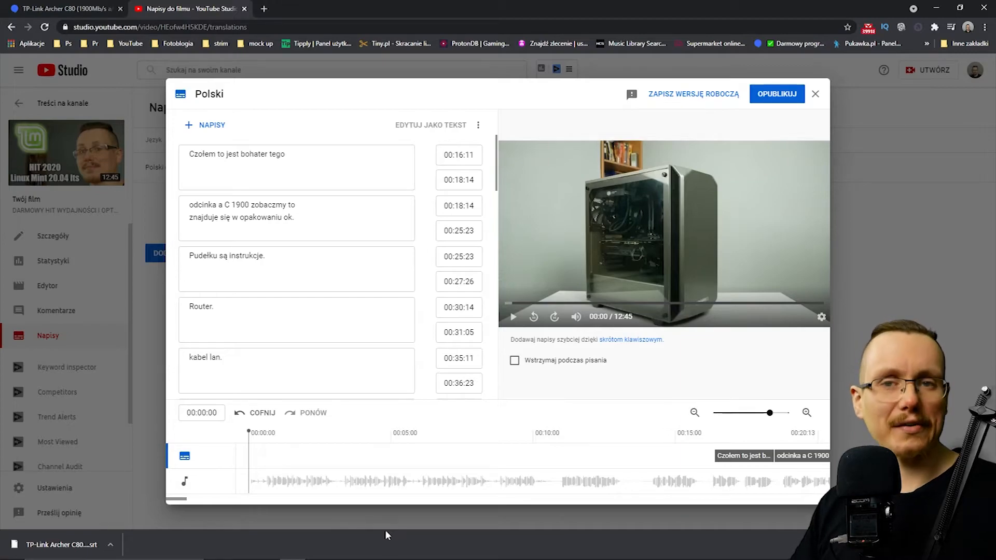
pyautogui.scroll(-4, 305, 256)
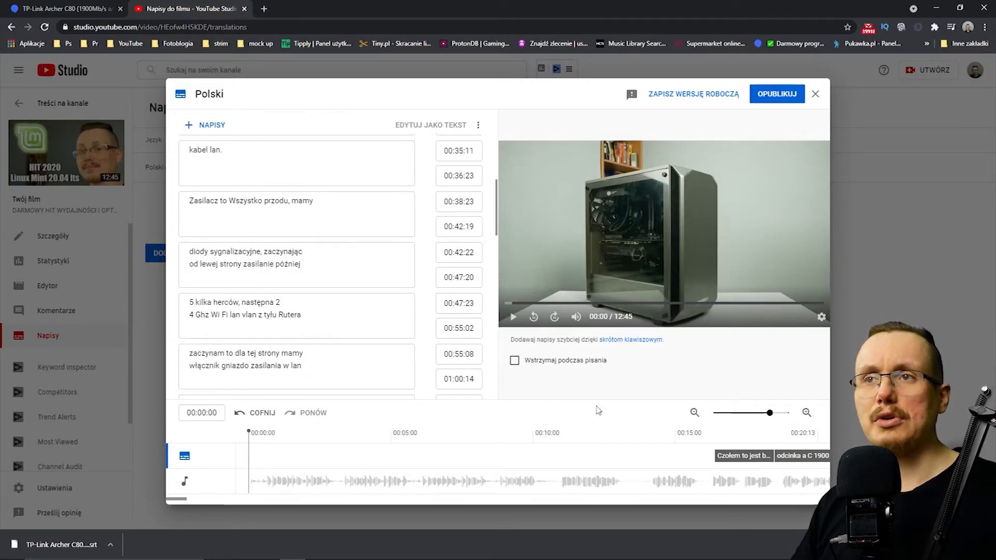
pyautogui.click(777, 95)
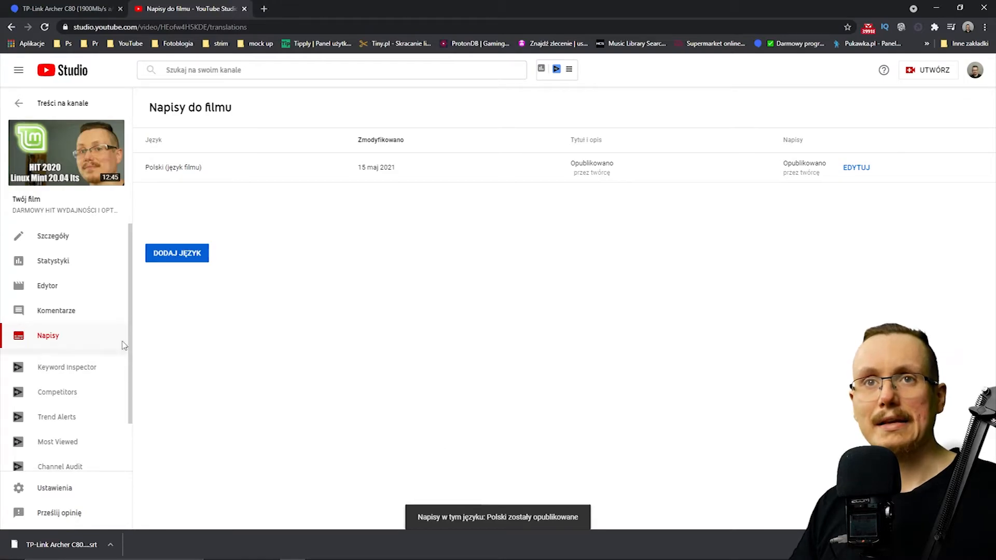
# Add English (angielski) to the Linux Mint video's languages and open its English title and description translation
pyautogui.click(152, 262)
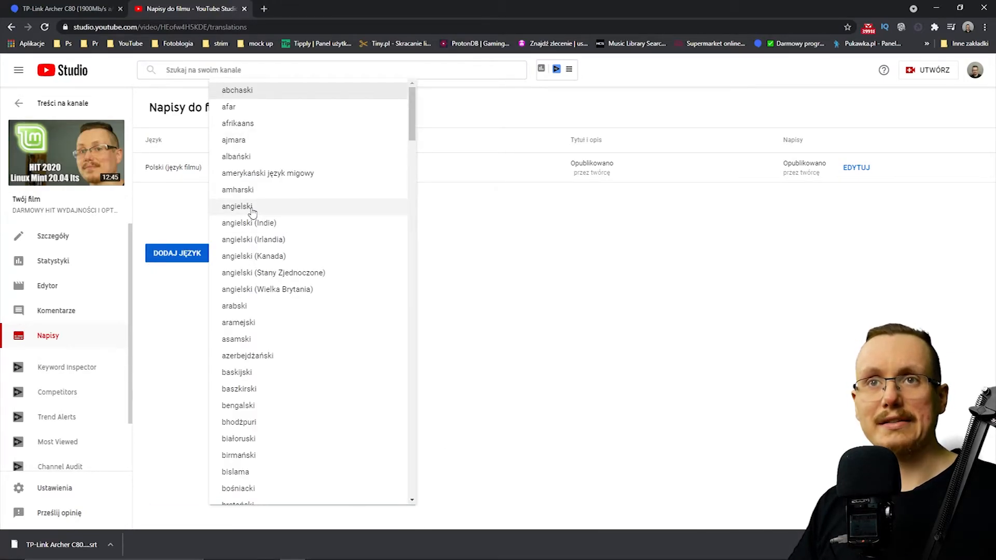
pyautogui.click(252, 208)
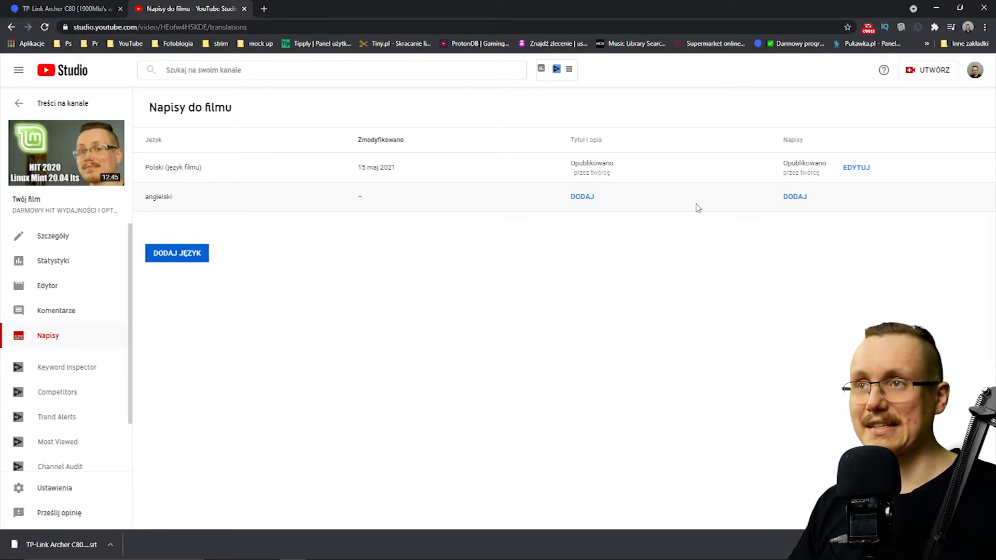
pyautogui.click(582, 197)
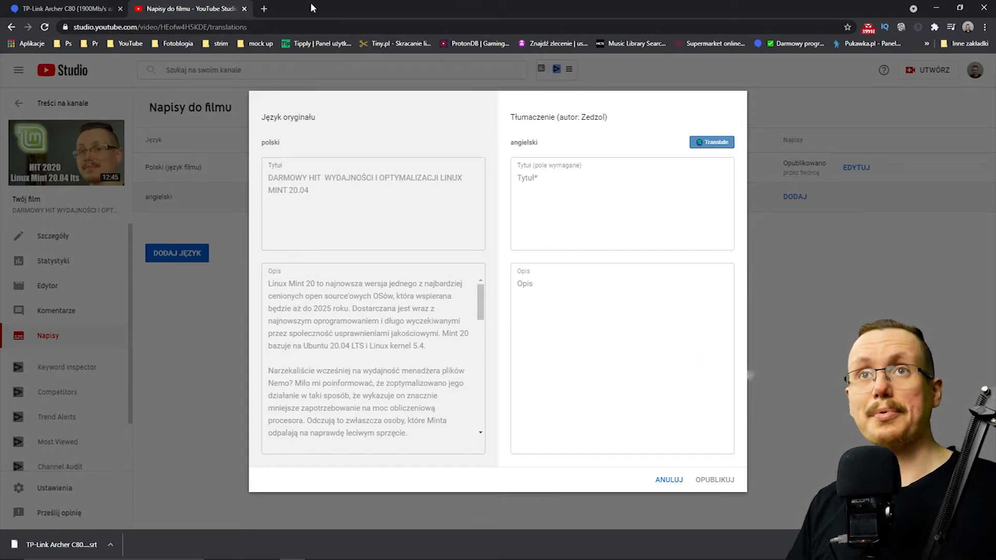
# Open Google Translate in a new browser tab
pyautogui.click(265, 9)
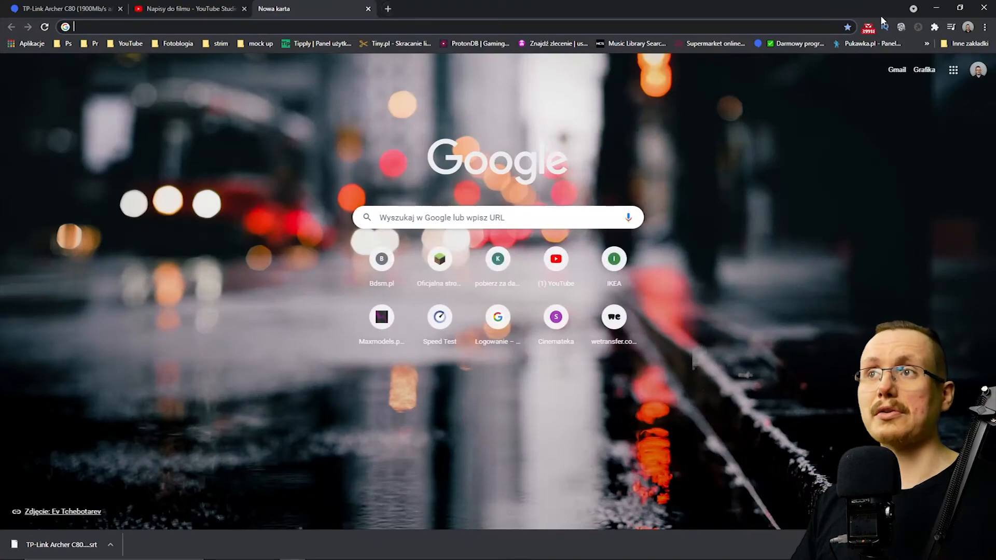
pyautogui.click(953, 72)
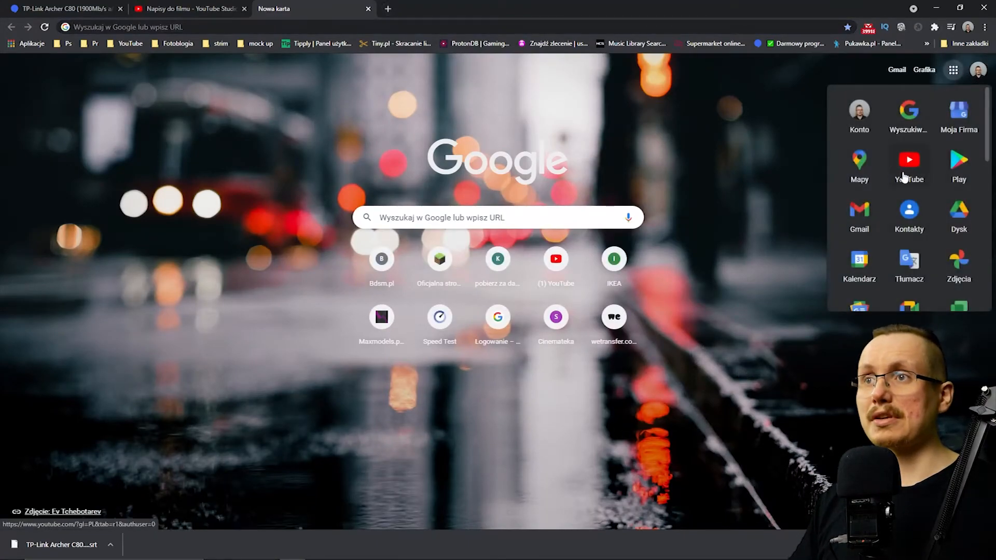
pyautogui.click(908, 262)
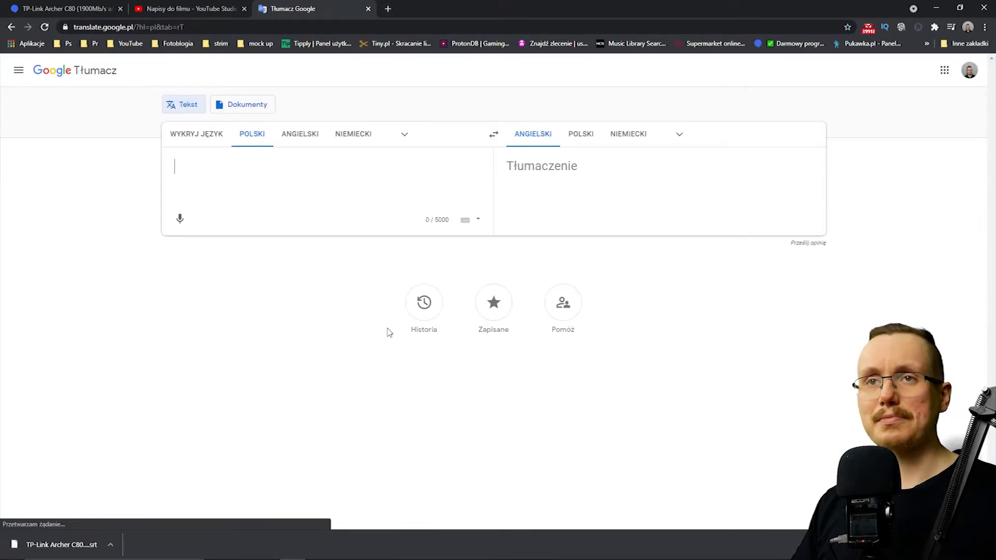
pyautogui.click(172, 11)
pyautogui.moveTo(332, 193); pyautogui.dragTo(249, 188)
pyautogui.click(256, 185)
pyautogui.moveTo(332, 193); pyautogui.dragTo(267, 183)
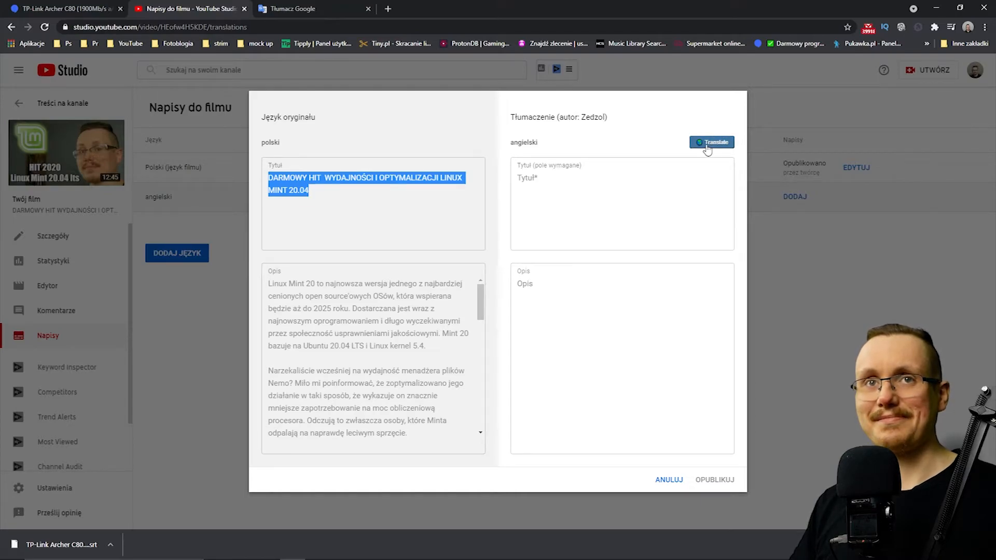
pyautogui.click(675, 481)
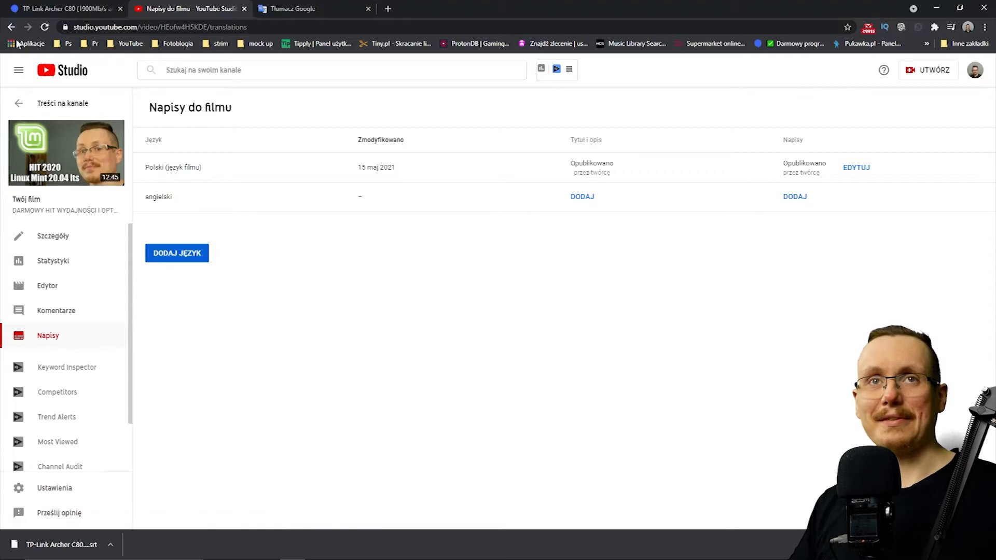
# Return to the channel content list and open the subtitles page of the TP-Link Archer C80 video
pyautogui.click(11, 28)
pyautogui.click(10, 27)
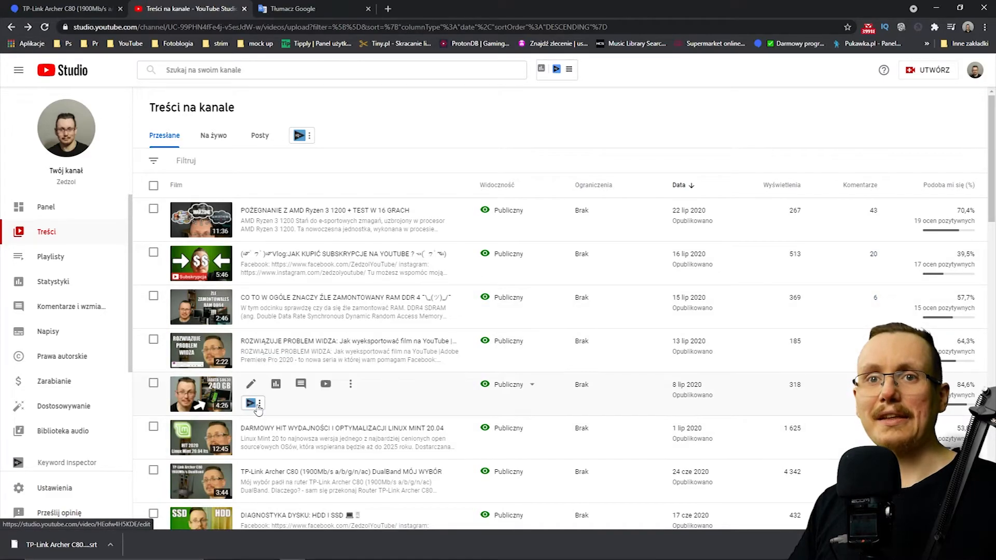
pyautogui.scroll(-2, 254, 373)
pyautogui.click(250, 369)
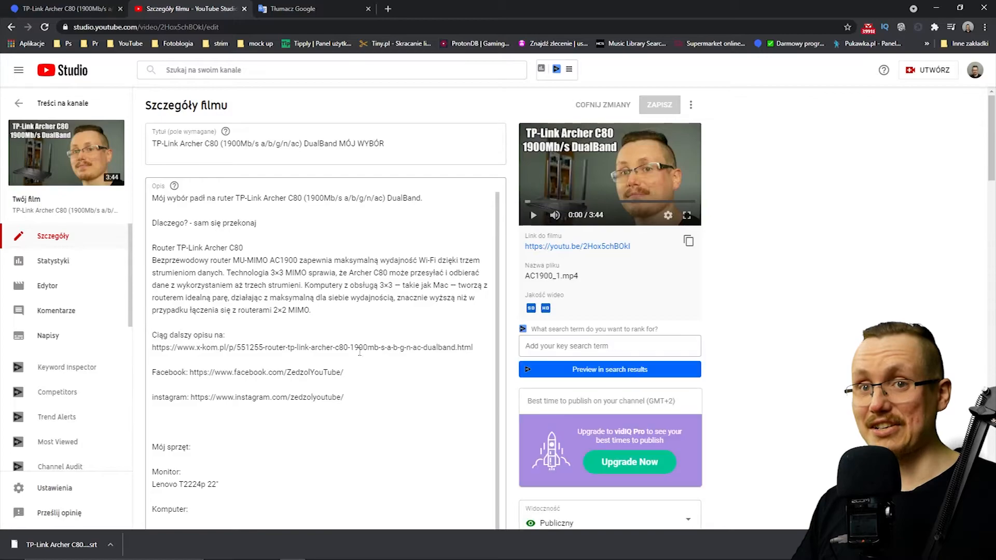
pyautogui.click(52, 337)
# Upload the TP-Link Archer C80 SRT file with timecodes as this video's Polish subtitles and publish them
pyautogui.click(798, 169)
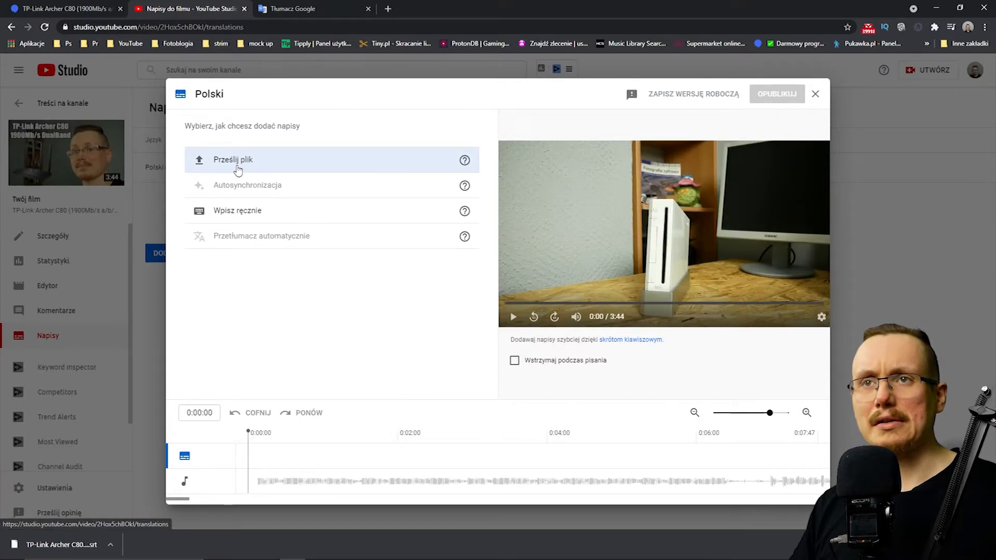
pyautogui.click(239, 165)
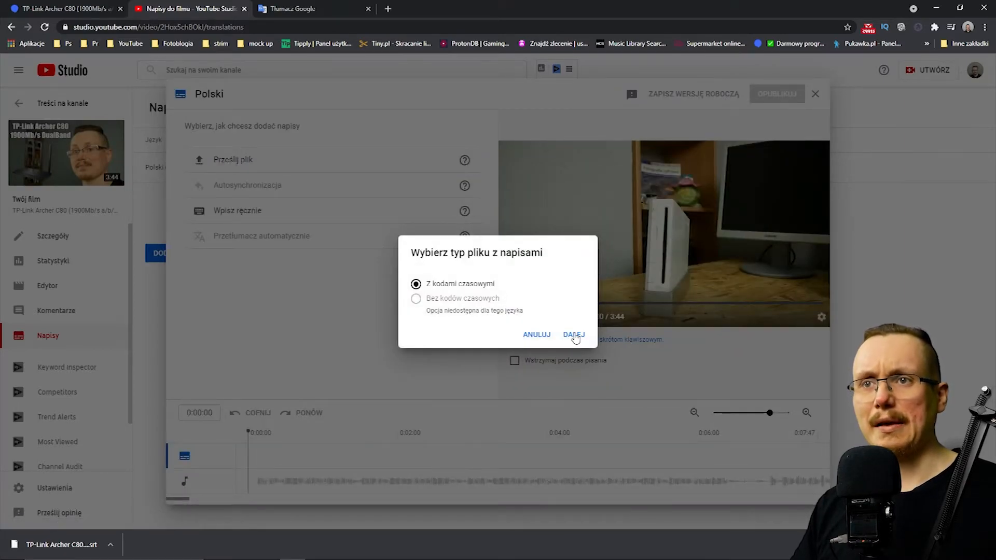
pyautogui.click(572, 336)
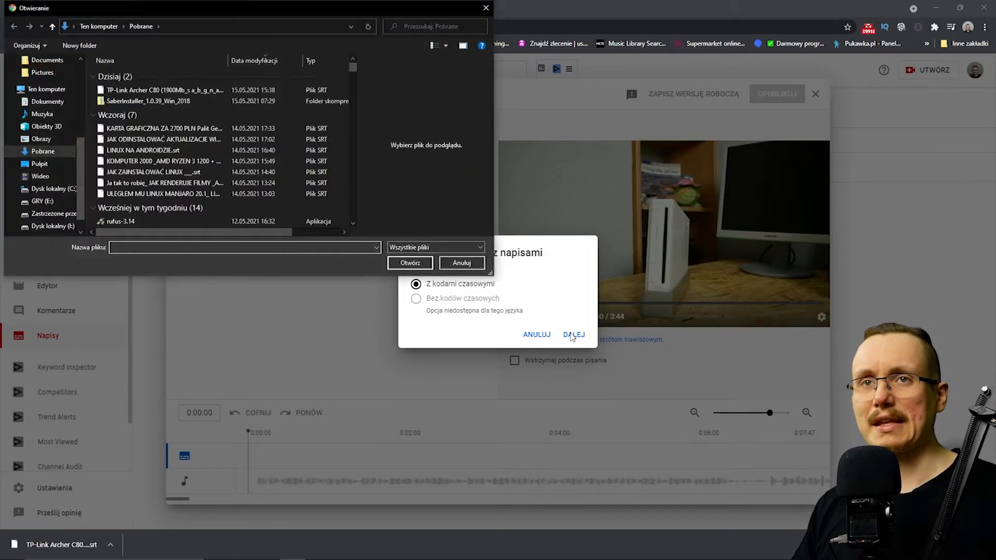
pyautogui.click(154, 91)
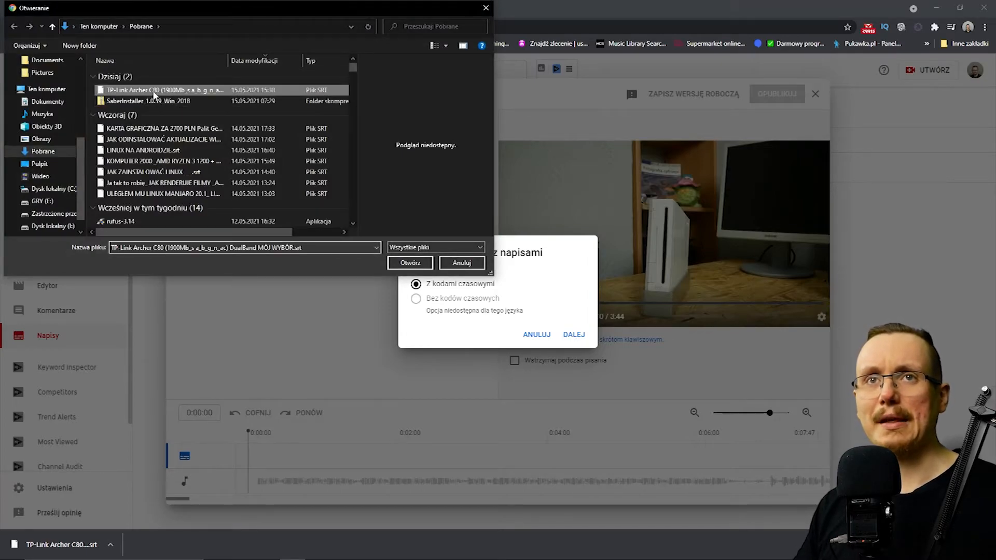
pyautogui.click(408, 263)
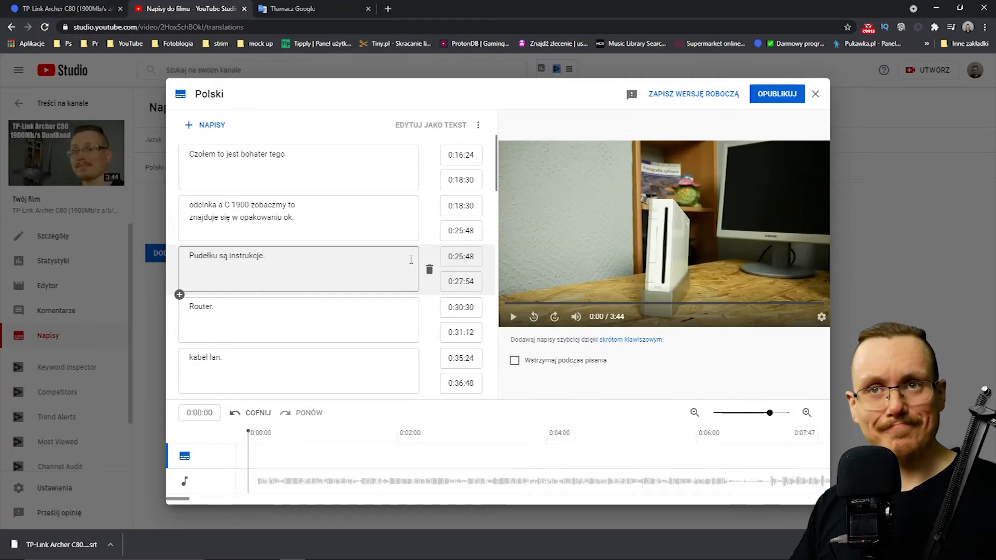
pyautogui.click(773, 95)
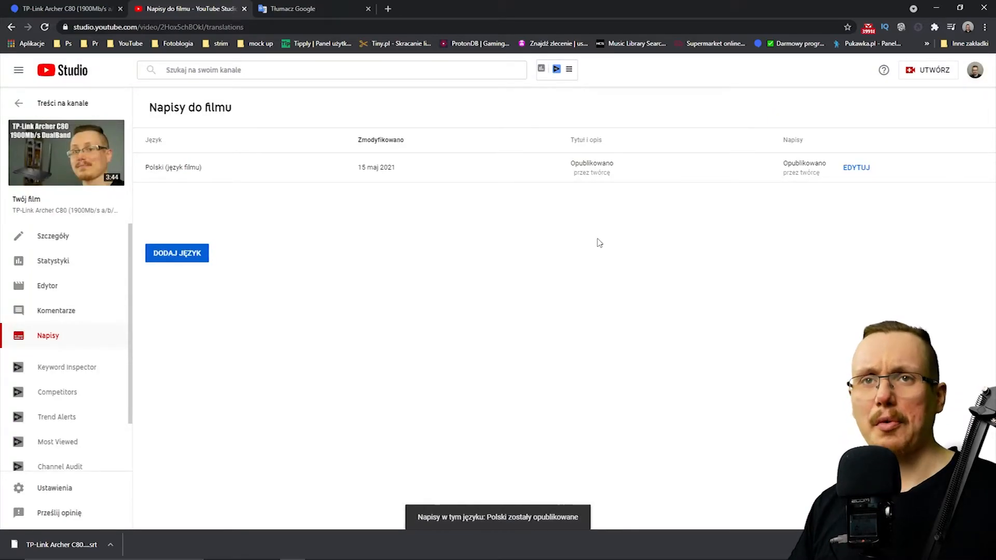
# Add English (angielski) to the languages of the TP-Link Archer C80 video
pyautogui.click(198, 258)
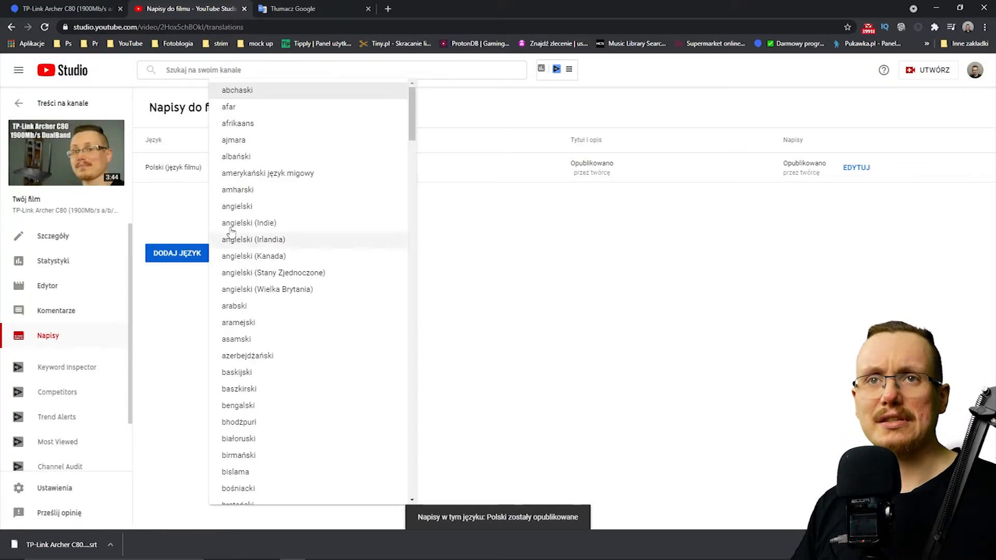
pyautogui.click(248, 213)
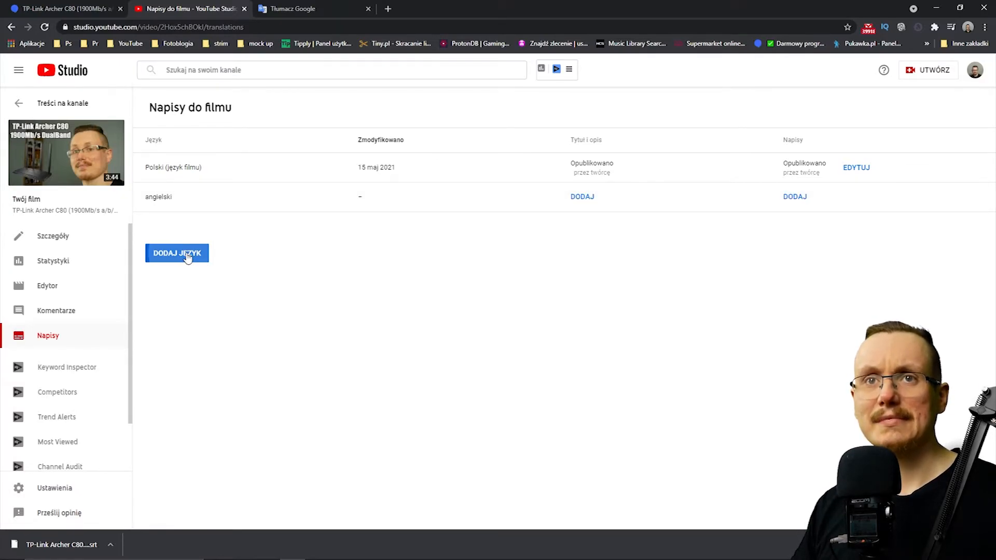
pyautogui.click(187, 257)
pyautogui.click(481, 330)
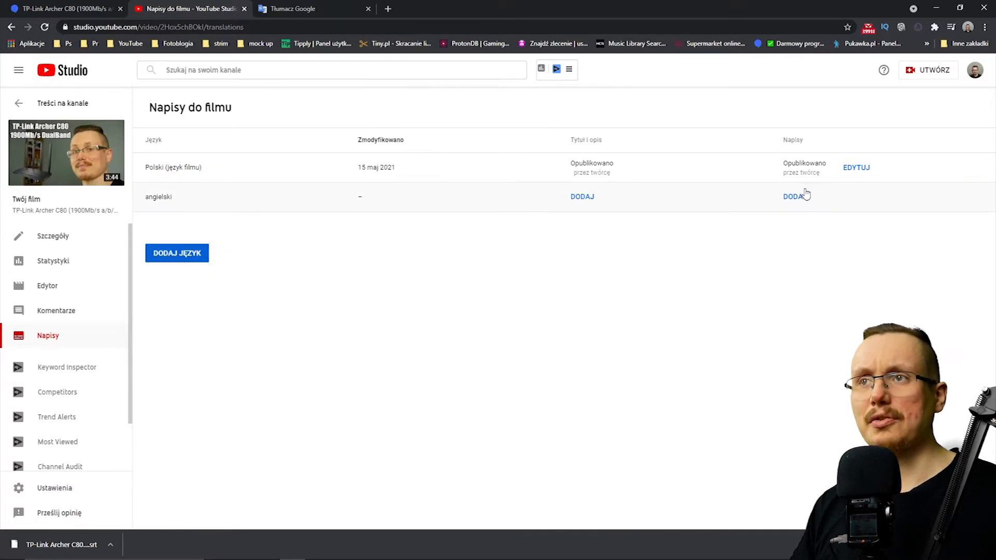
# Translate the TP-Link video's original Polish title into English in Google Translate and copy the translation
pyautogui.click(583, 198)
pyautogui.moveTo(340, 203); pyautogui.dragTo(248, 175)
pyautogui.hotkey('ctrl', 'c')
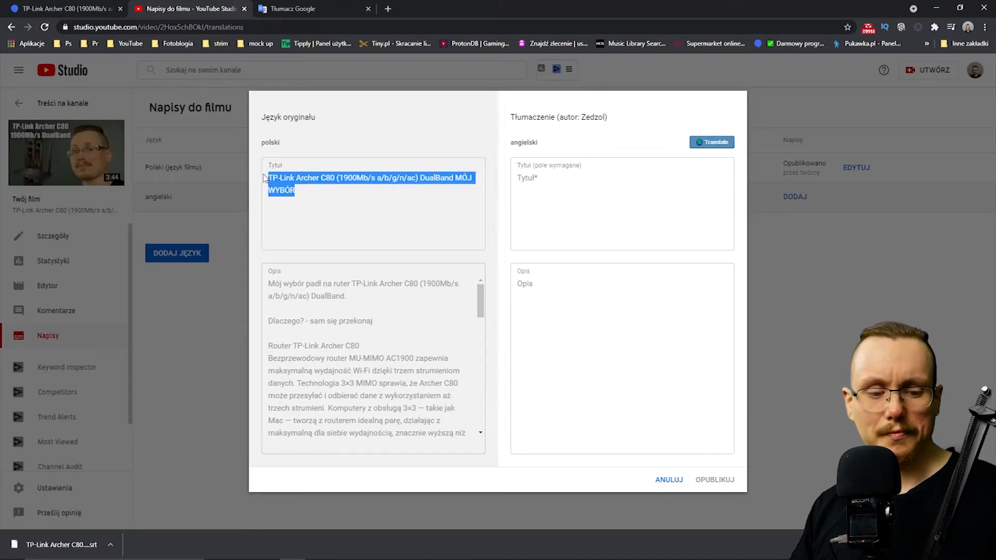
pyautogui.click(300, 8)
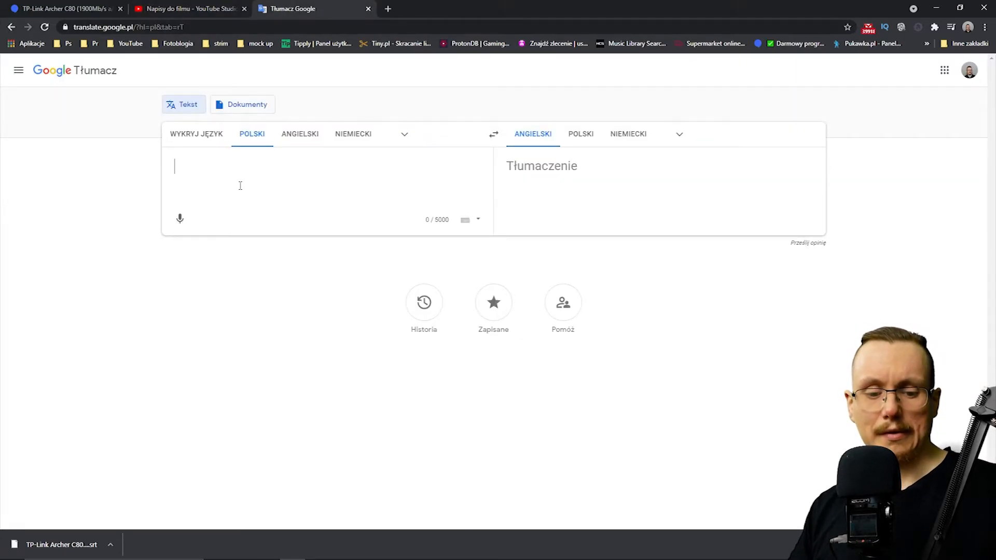
pyautogui.hotkey('ctrl', 'v')
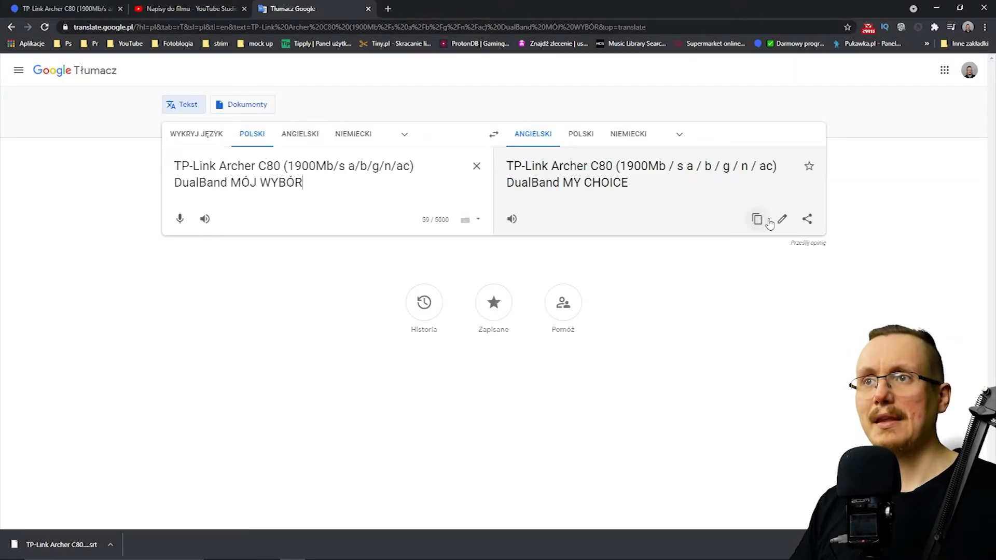
pyautogui.click(762, 222)
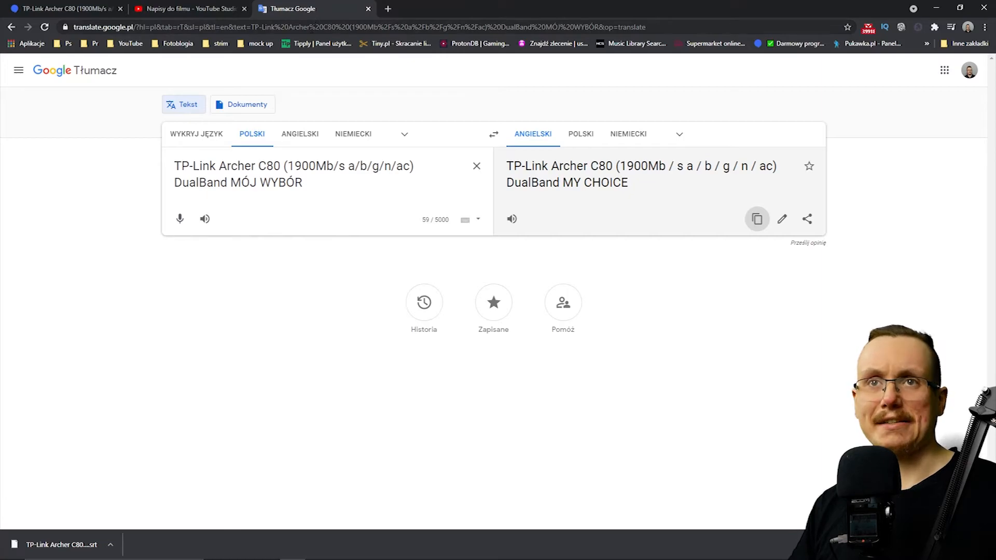
# Paste the translation "TP-Link Archer C80 (1900Mb / s a / b / g / n / ac) DualBand MY CHOICE" as the English title in YouTube Studio
pyautogui.click(175, 10)
pyautogui.click(540, 210)
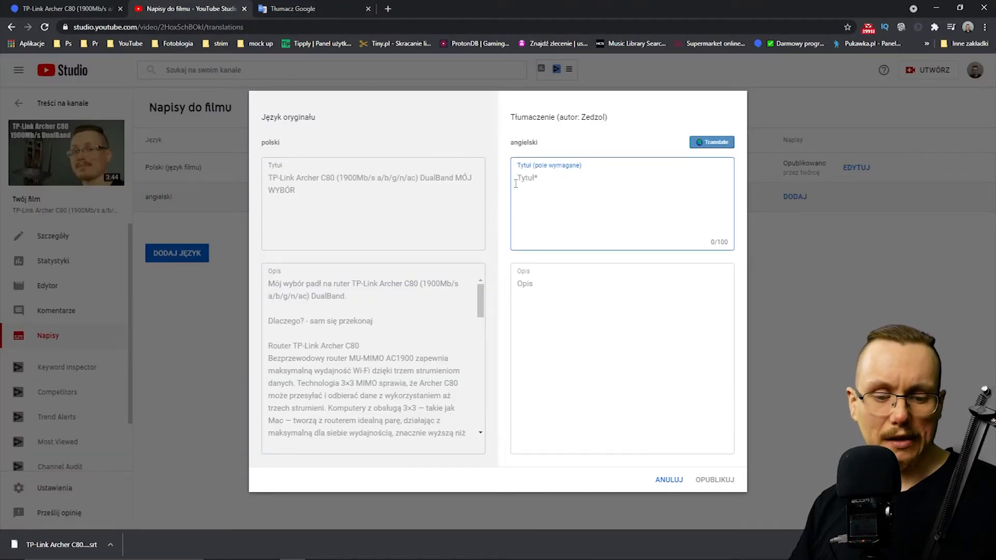
pyautogui.hotkey('ctrl', 'v')
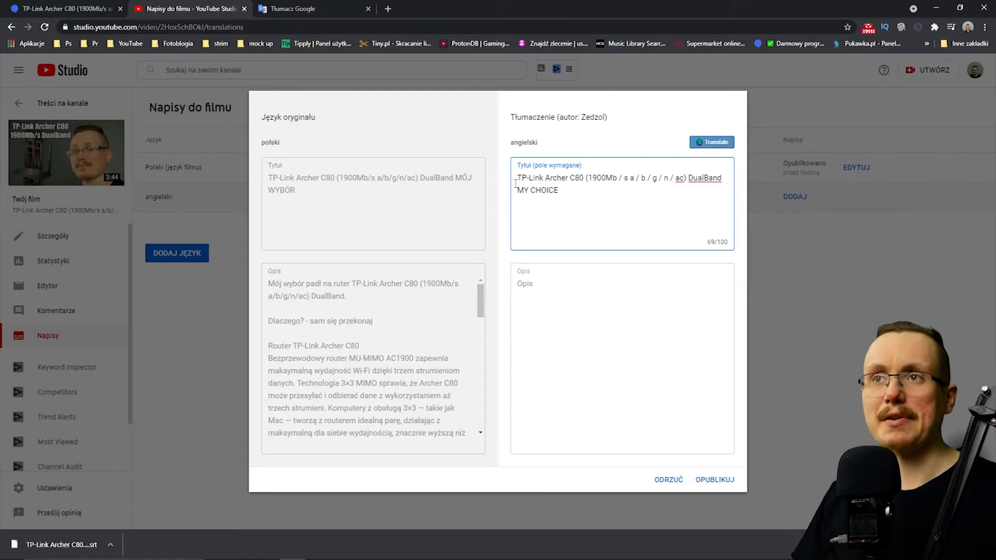
# Translate the video's full original Polish description into English in Google Translate and copy the translation
pyautogui.moveTo(268, 284); pyautogui.dragTo(432, 469)
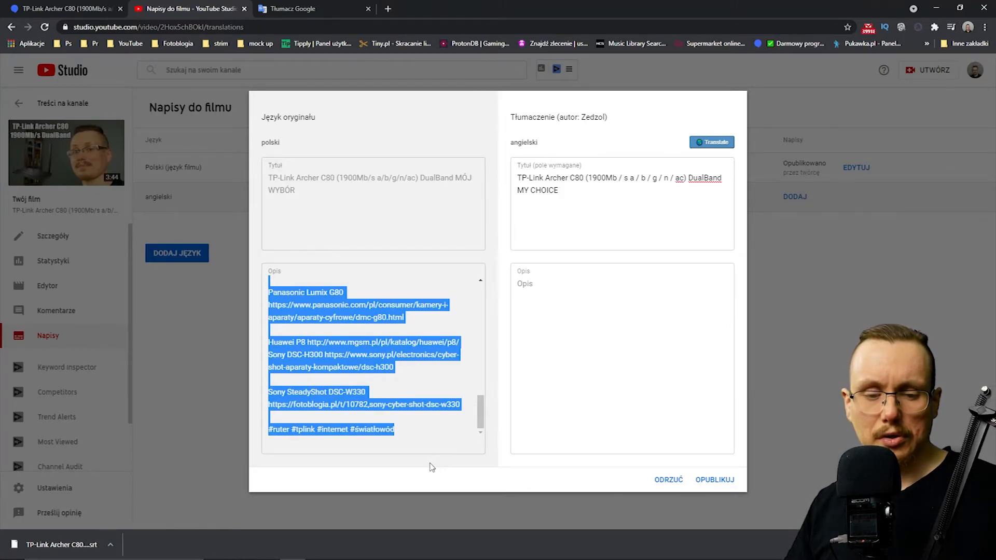
pyautogui.click(290, 9)
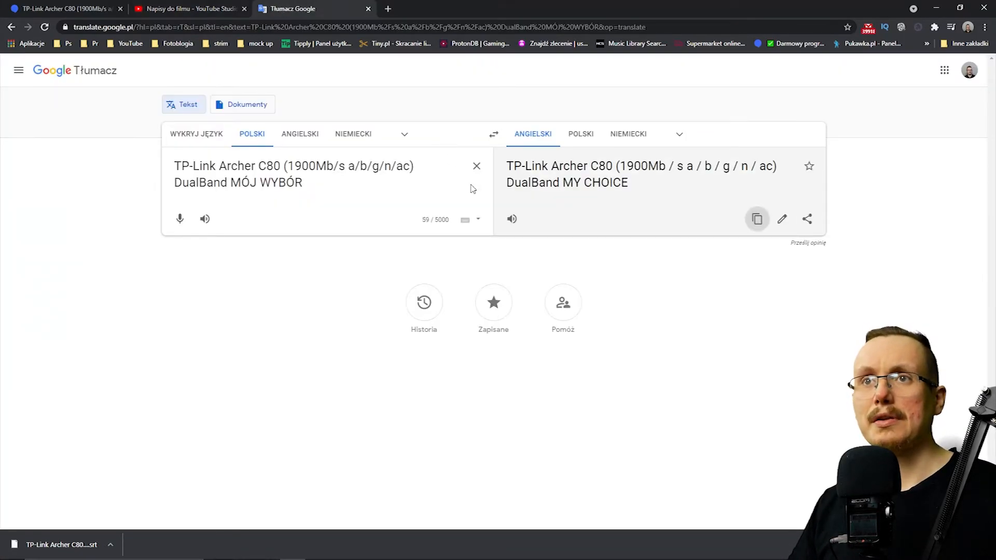
pyautogui.click(474, 165)
pyautogui.hotkey('ctrl', 'v')
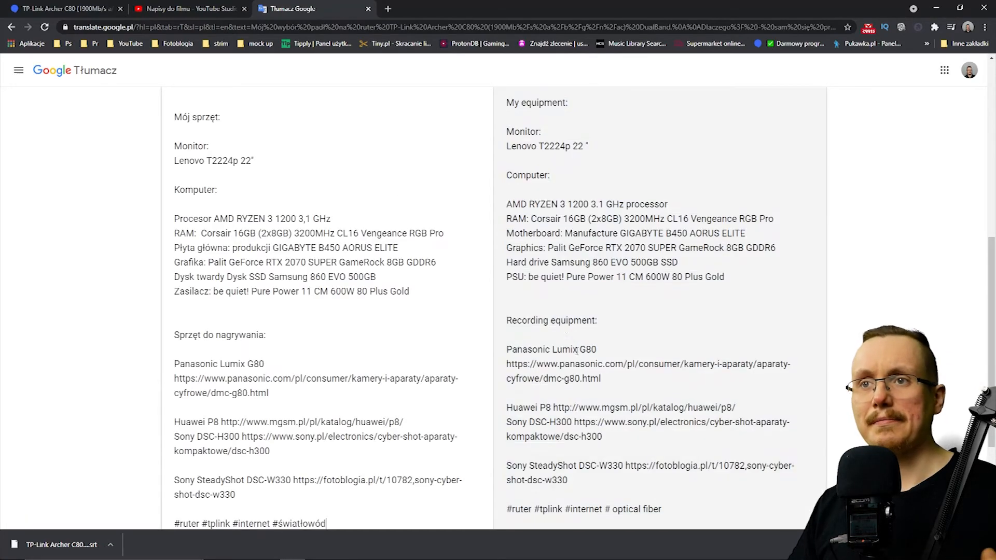
pyautogui.click(756, 388)
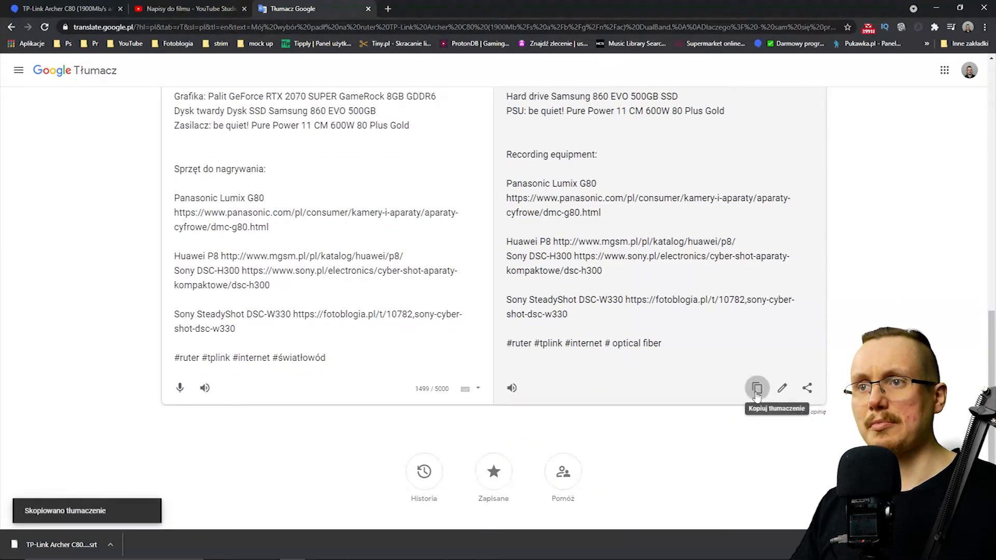
# Paste the translated text as the English description in YouTube Studio and publish the English title and description
pyautogui.click(195, 11)
pyautogui.click(581, 289)
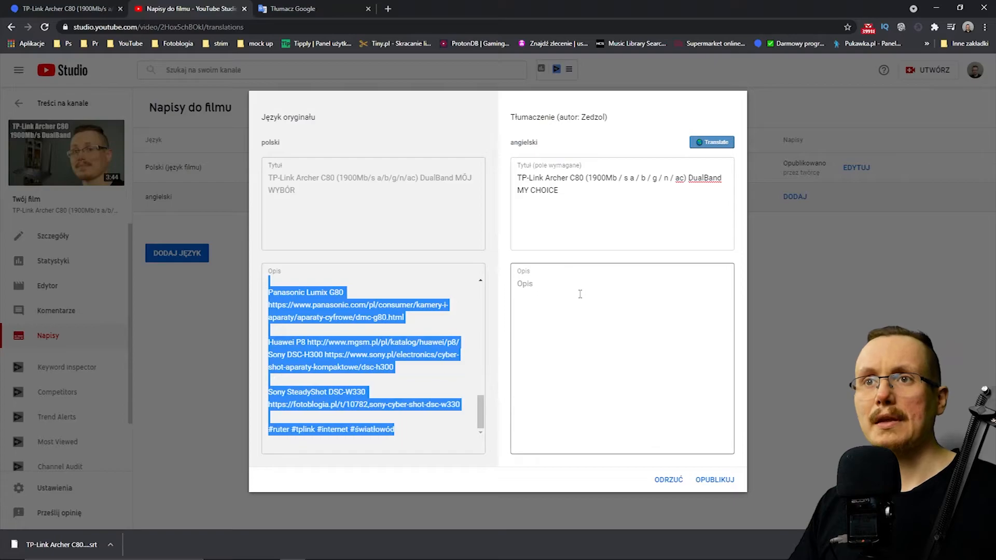
pyautogui.hotkey('ctrl', 'v')
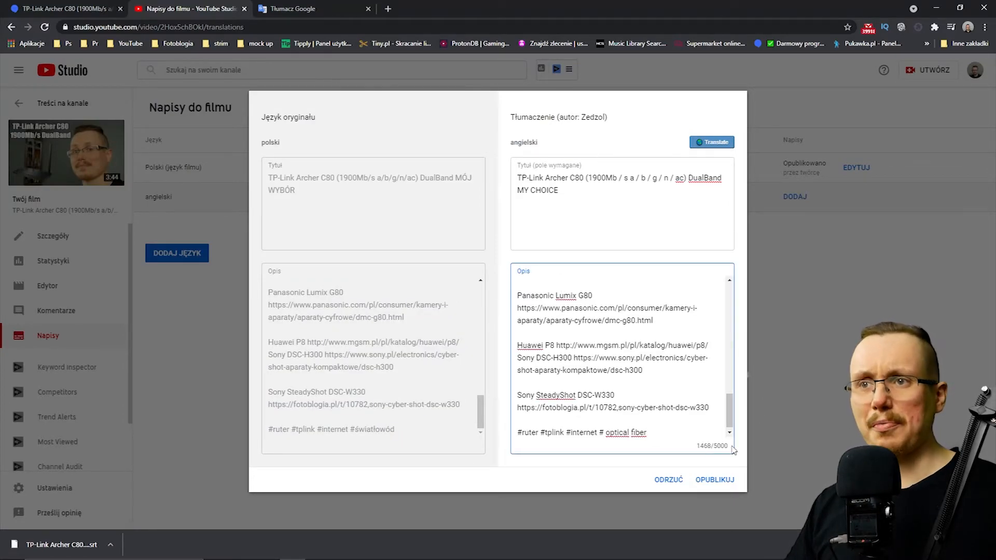
pyautogui.click(711, 480)
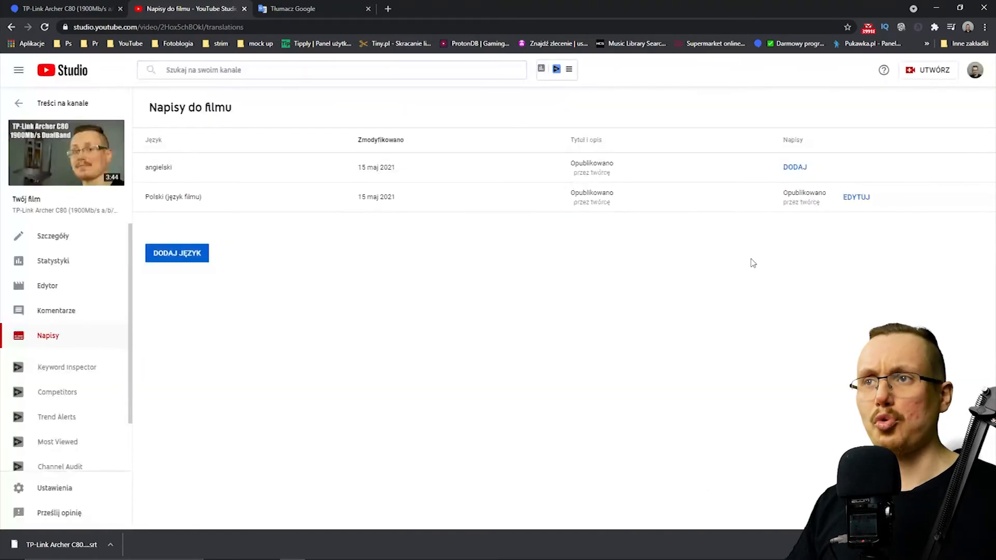
# Add English subtitles to the video by automatically translating the Polish ones, and publish them
pyautogui.click(792, 167)
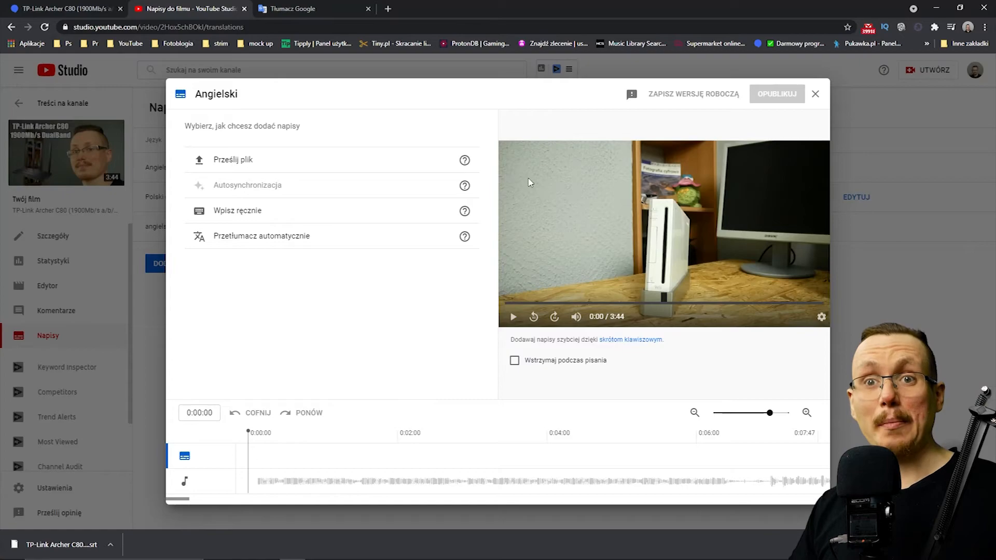
pyautogui.click(262, 248)
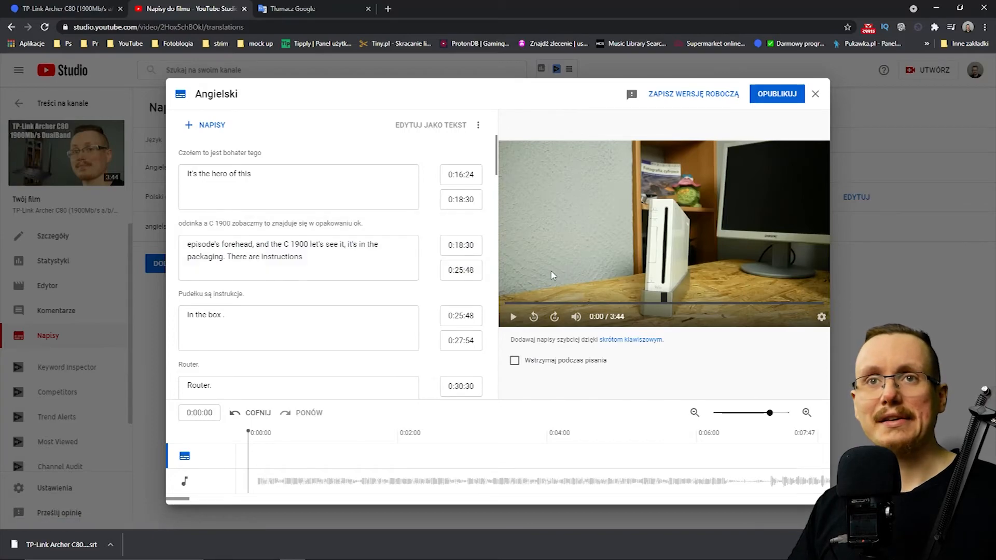
pyautogui.click(798, 98)
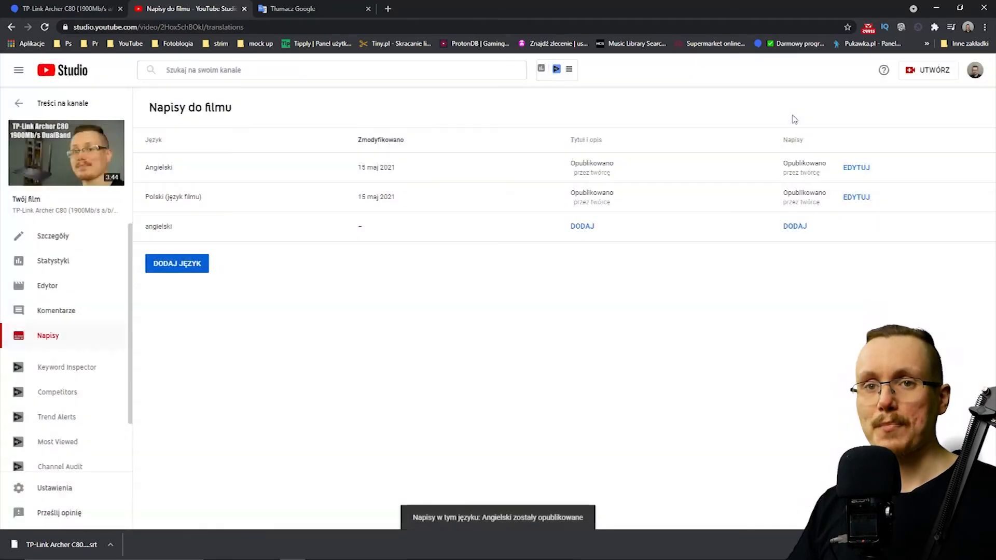